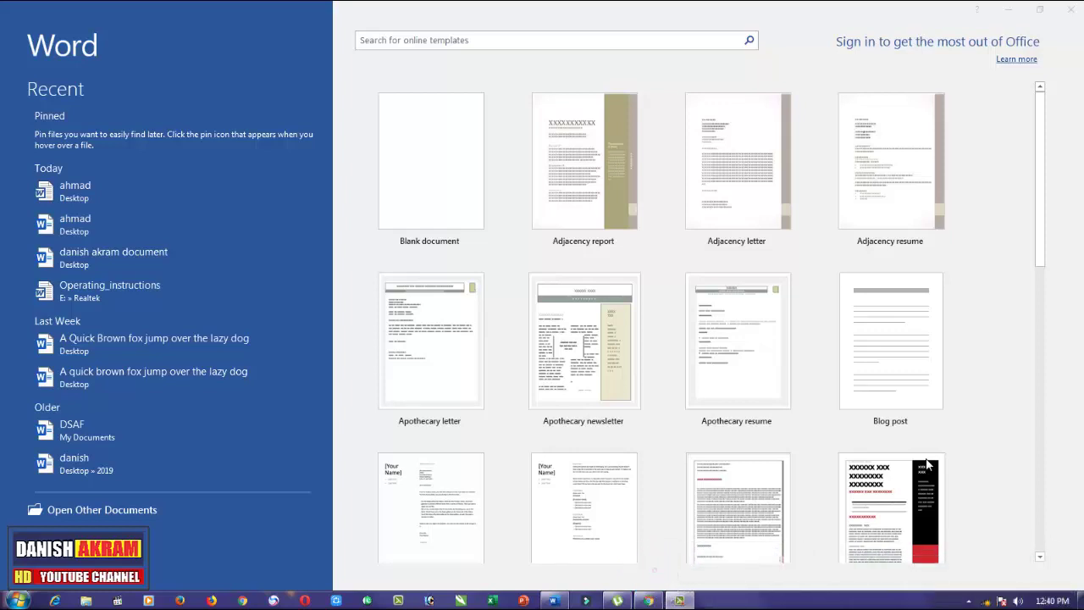
# Create a blank document and enter the sentence "I quick brown fox jump over the lazy dog".
pyautogui.click(423, 174)
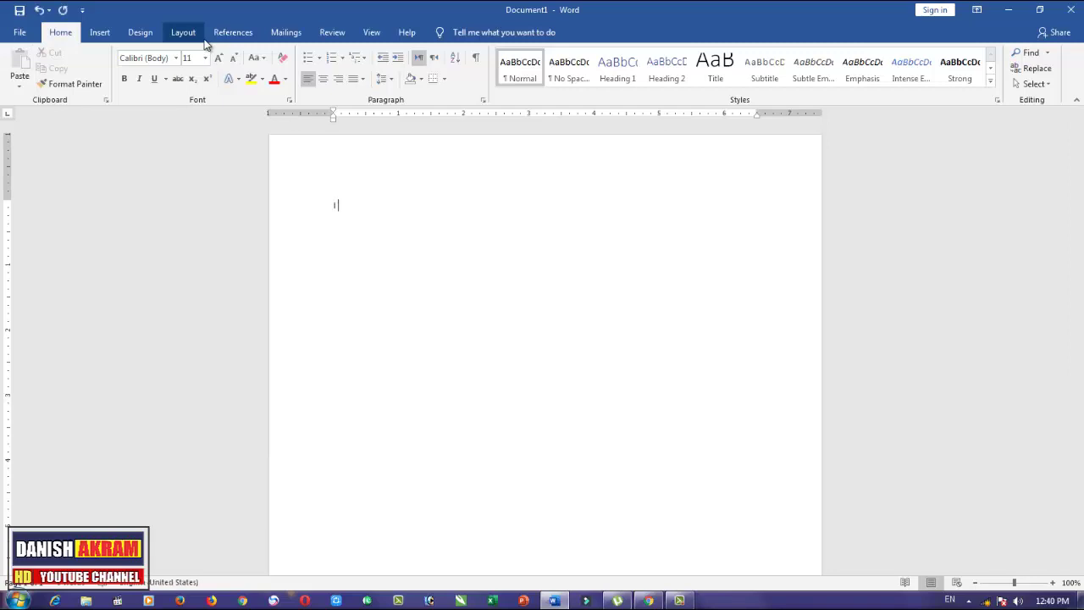
pyautogui.write('qu')
pyautogui.write('ick brown fox ju')
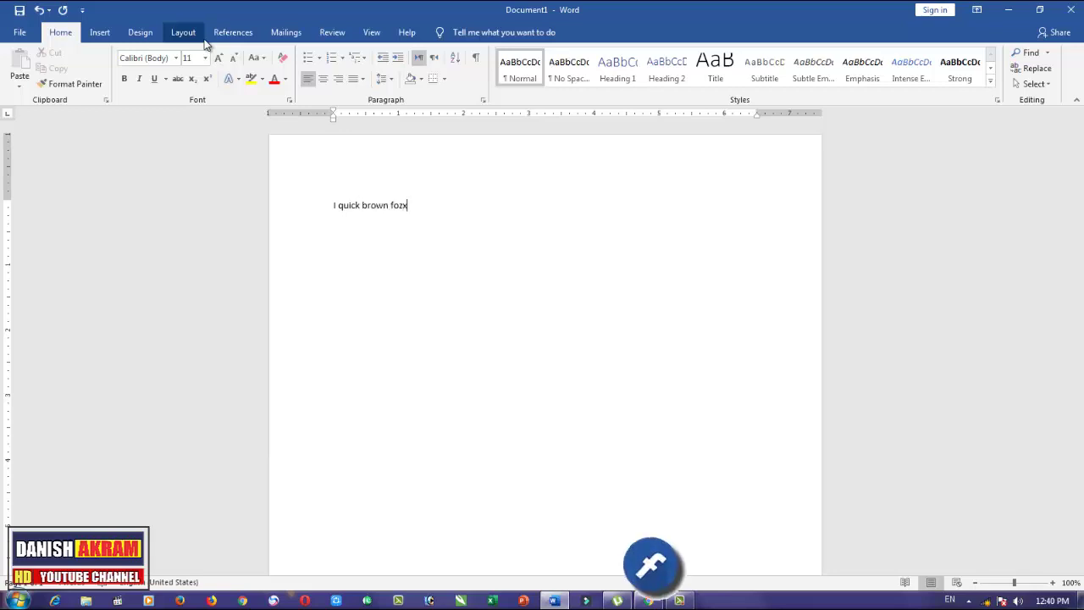
pyautogui.write('mp ov')
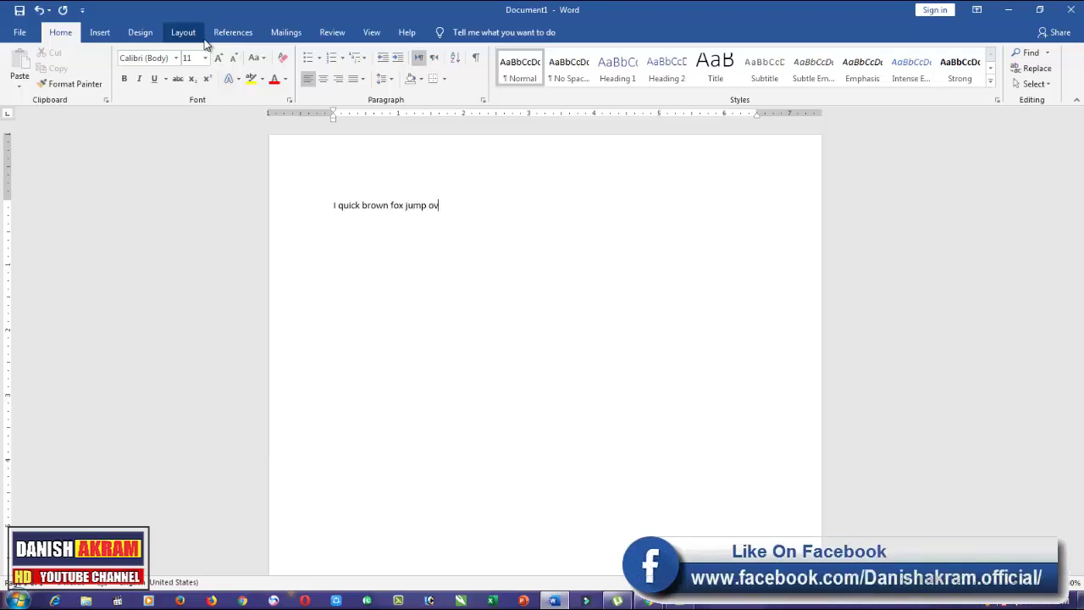
pyautogui.write('er the ')
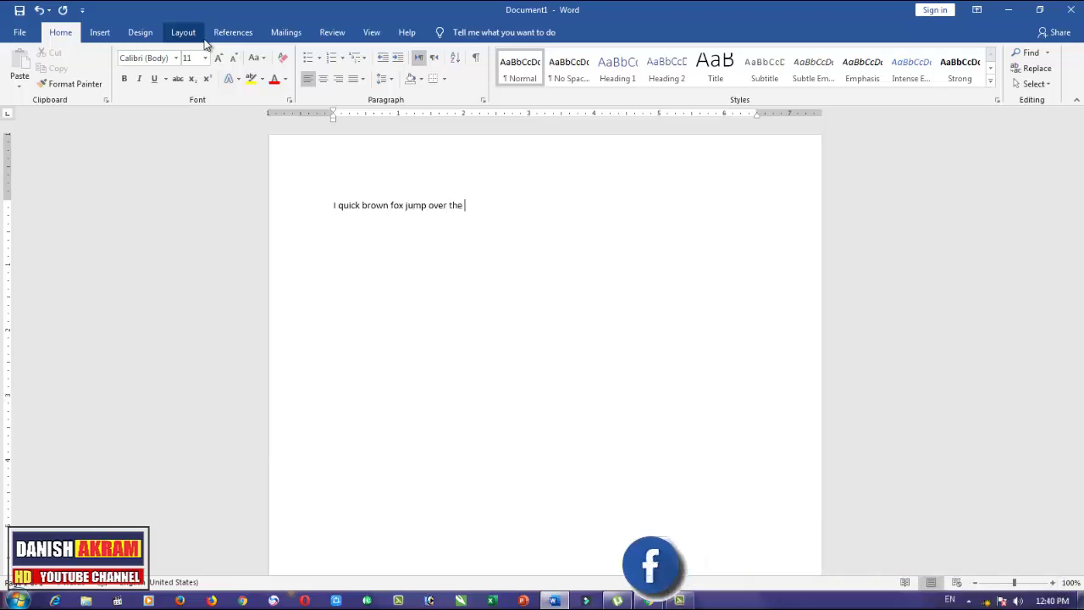
pyautogui.write('lazy doz')
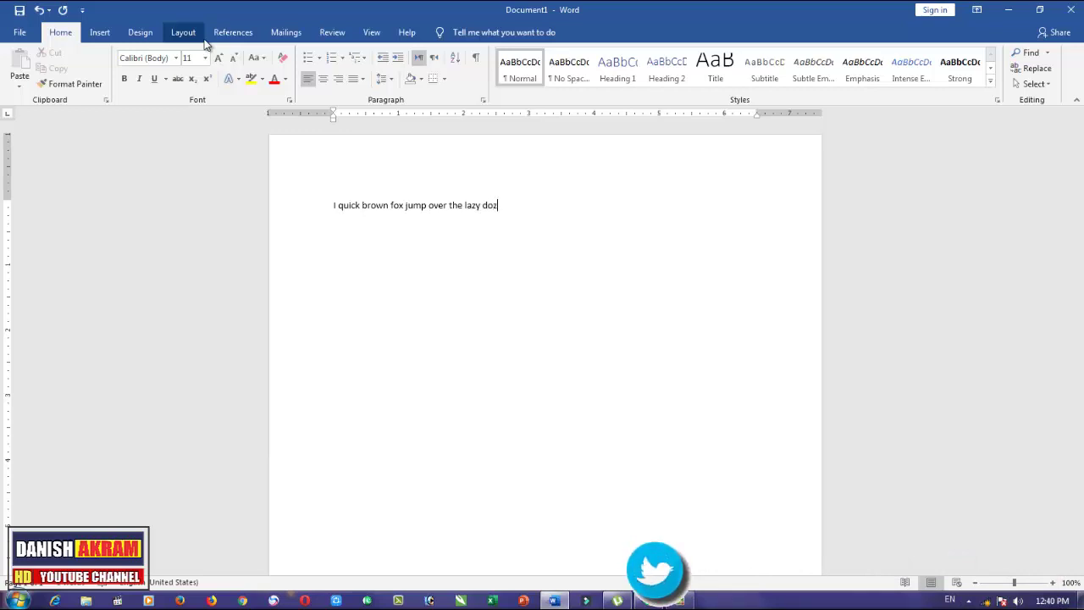
pyautogui.press('BackSpace')
pyautogui.write('g')
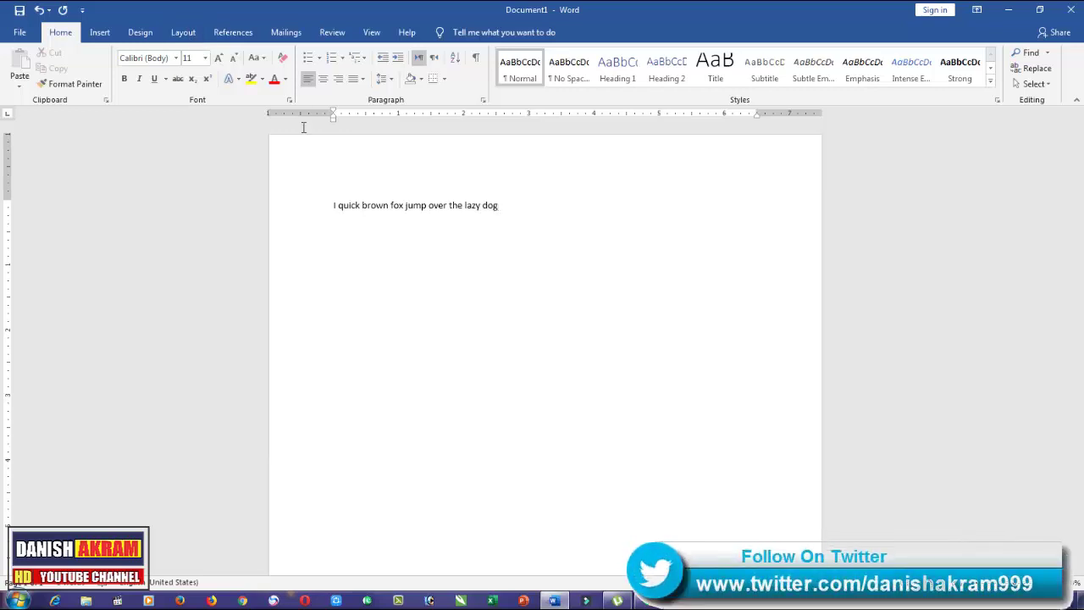
# Copy the whole sentence and paste it twice on the lines below the original.
pyautogui.moveTo(362, 205); pyautogui.dragTo(333, 210)
pyautogui.click(437, 213)
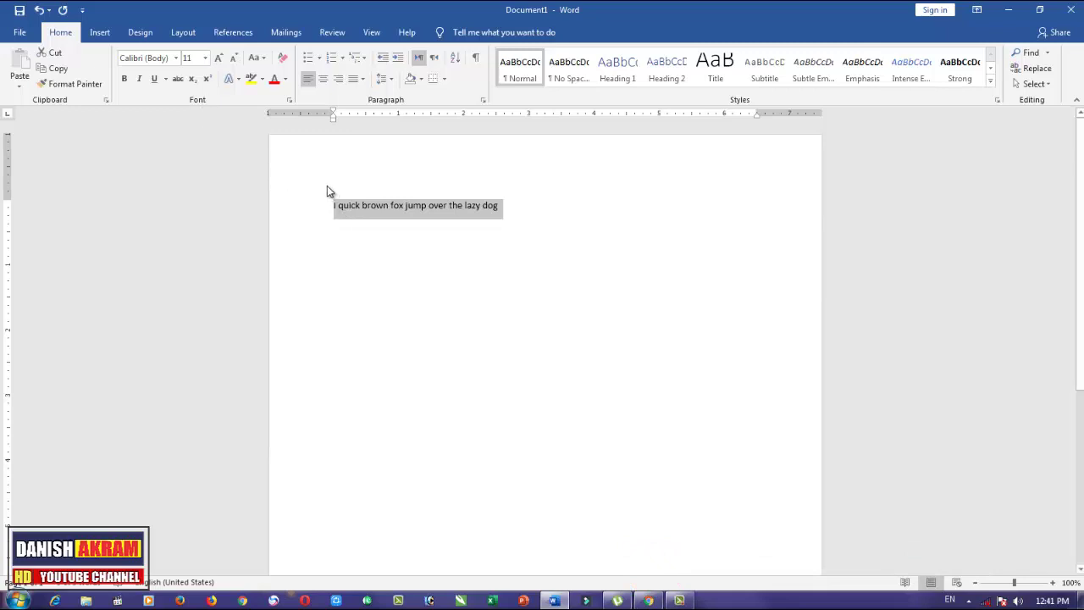
pyautogui.hotkey('ctrl', 'c')
pyautogui.click(523, 208)
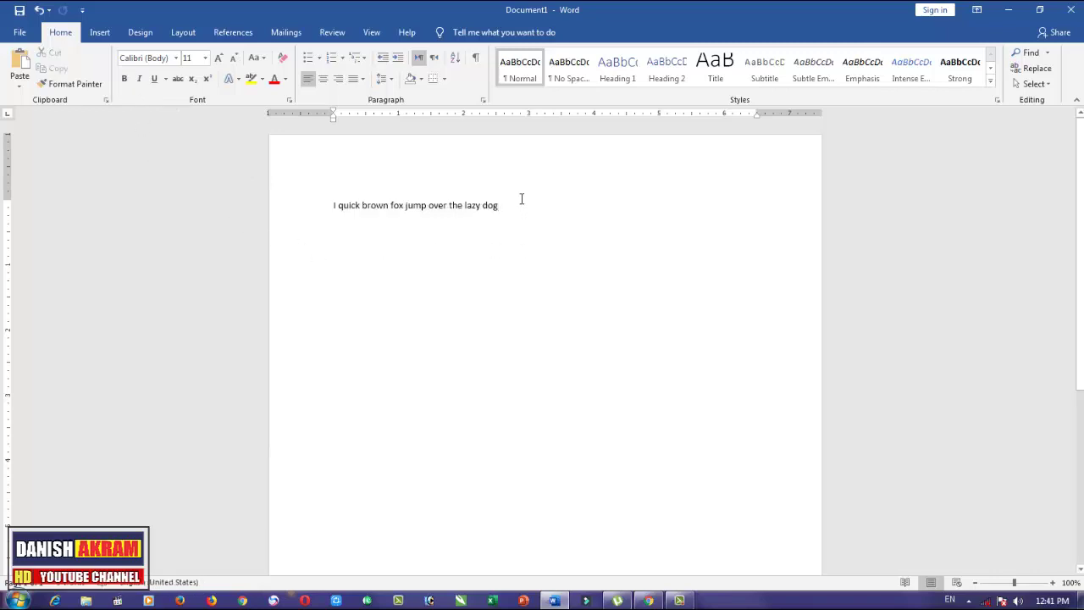
pyautogui.hotkey('ctrl', 'v')
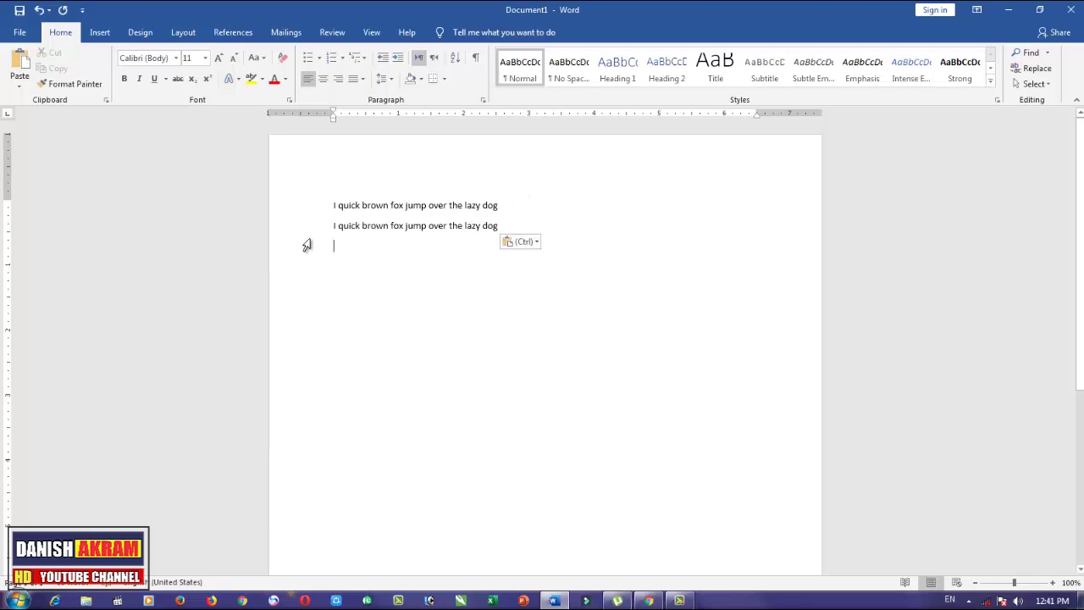
pyautogui.hotkey('ctrl', 'v')
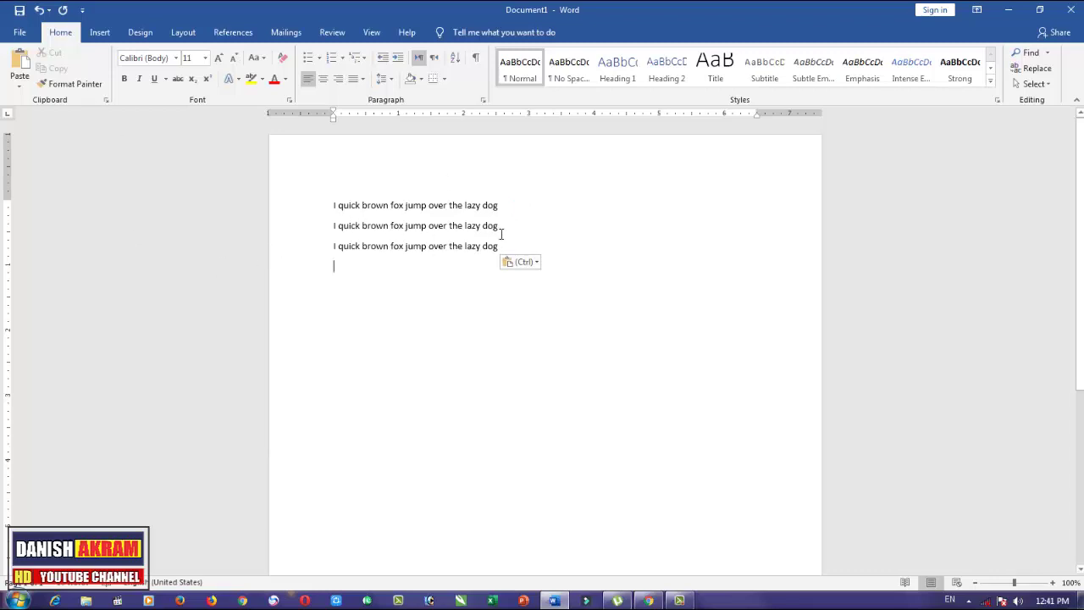
# Delete the two pasted sentences and paste two copies again, leaving three blank lines below the original.
pyautogui.moveTo(502, 243); pyautogui.dragTo(306, 244)
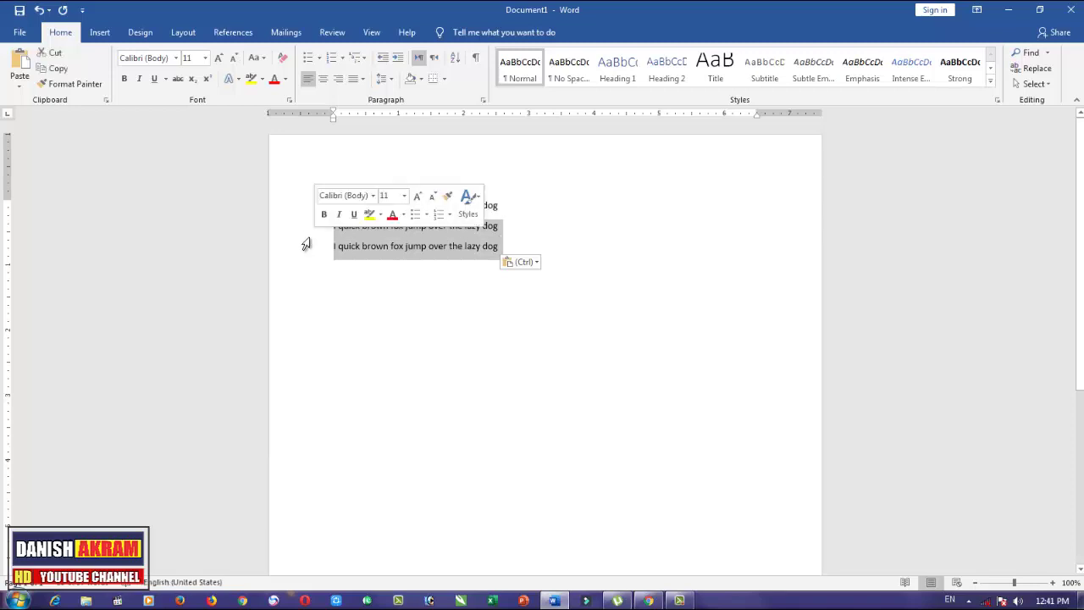
pyautogui.press('Delete')
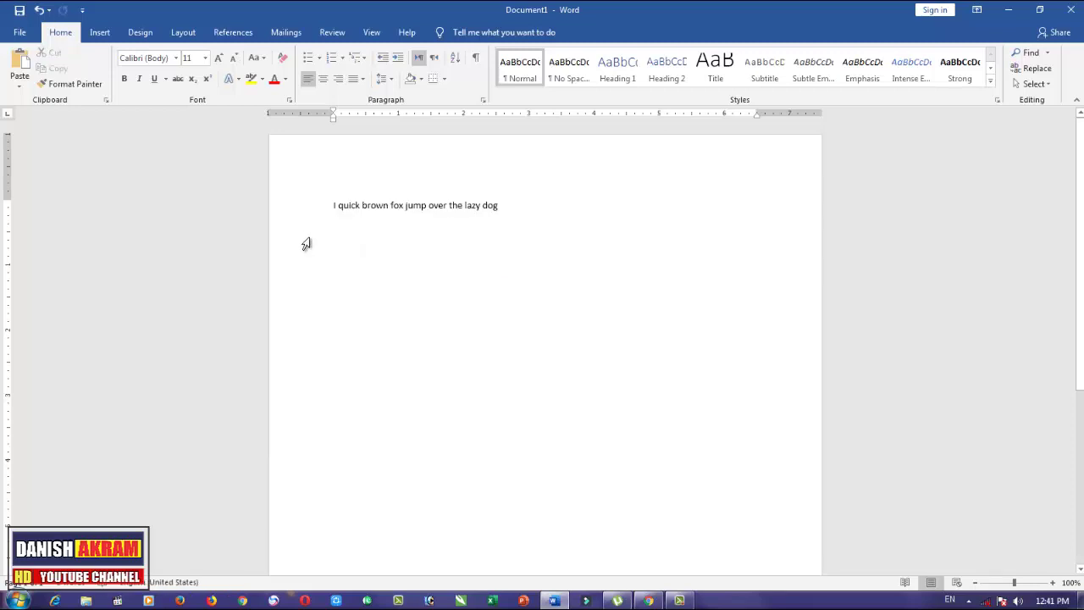
pyautogui.press('Return')
pyautogui.press('Return')
pyautogui.press('Return')
pyautogui.hotkey('ctrl', 'v')
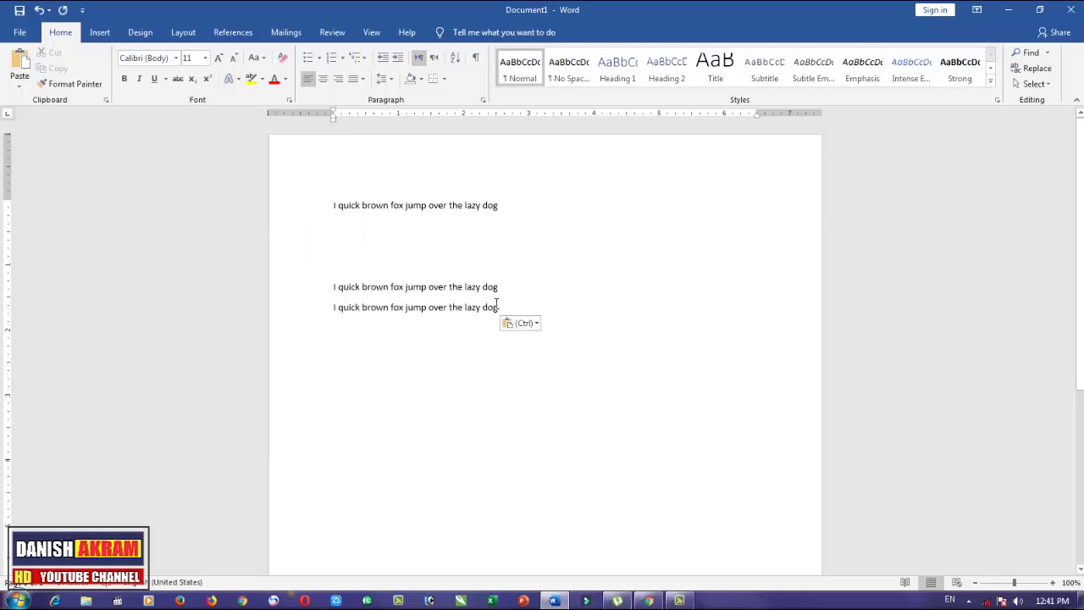
# Insert three line breaks after the last pasted sentence.
pyautogui.keyDown('shift'); pyautogui.click(329, 275); pyautogui.keyUp('shift')
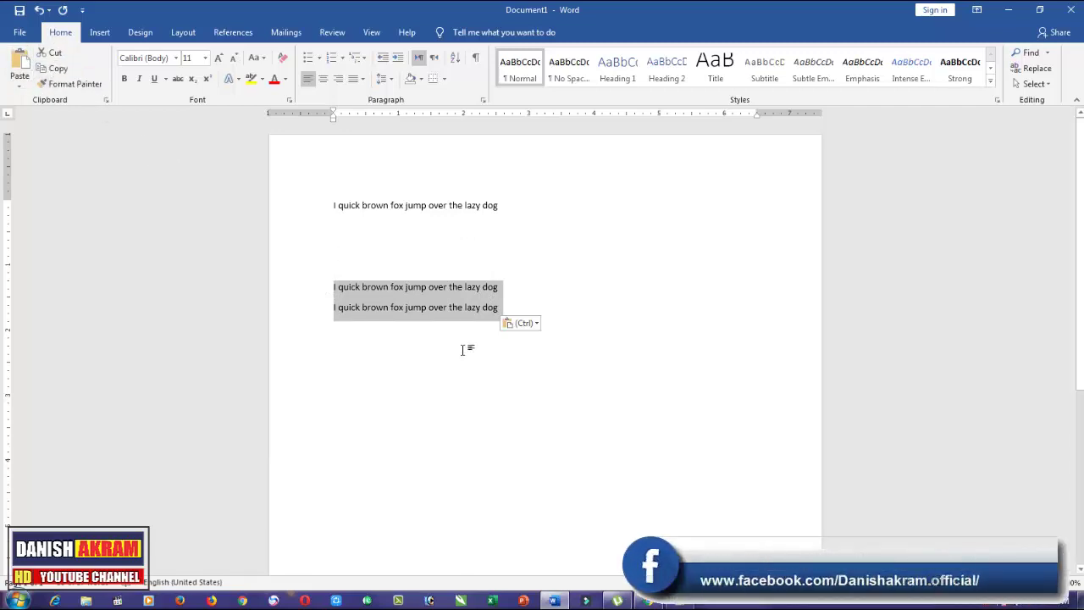
pyautogui.click(511, 305)
pyautogui.press('Return')
pyautogui.press('Return')
pyautogui.press('Return')
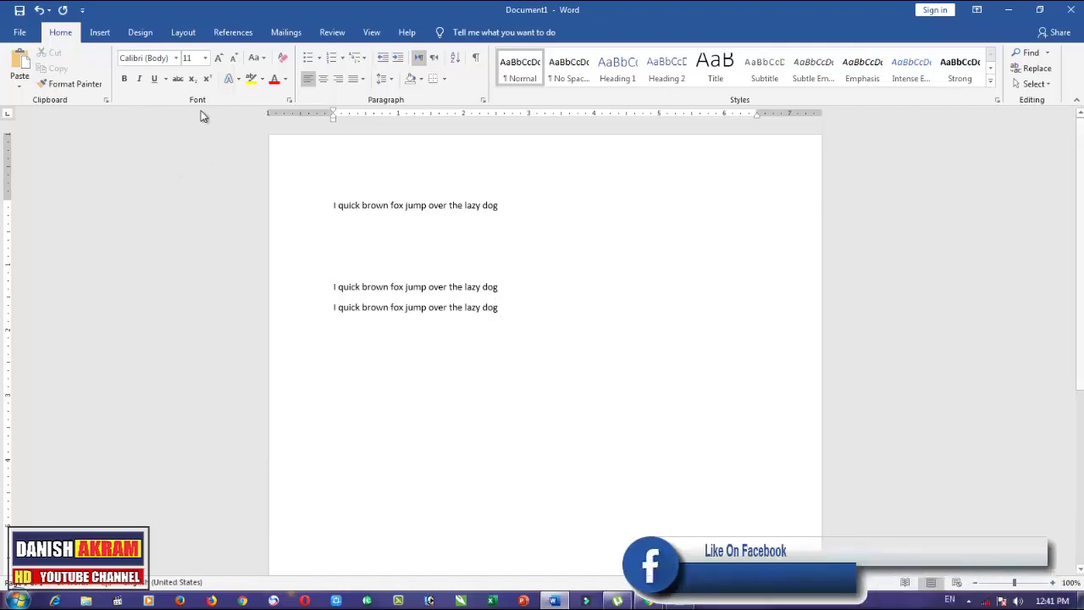
# Select all three sentences and set their font to Arial Black.
pyautogui.click(178, 78)
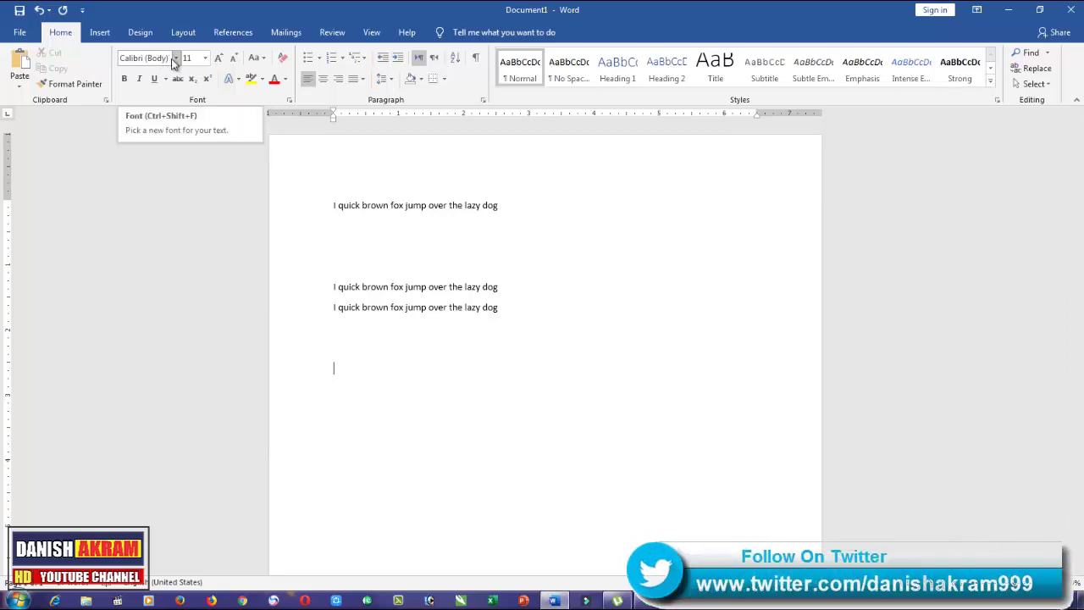
pyautogui.moveTo(321, 309); pyautogui.dragTo(317, 201)
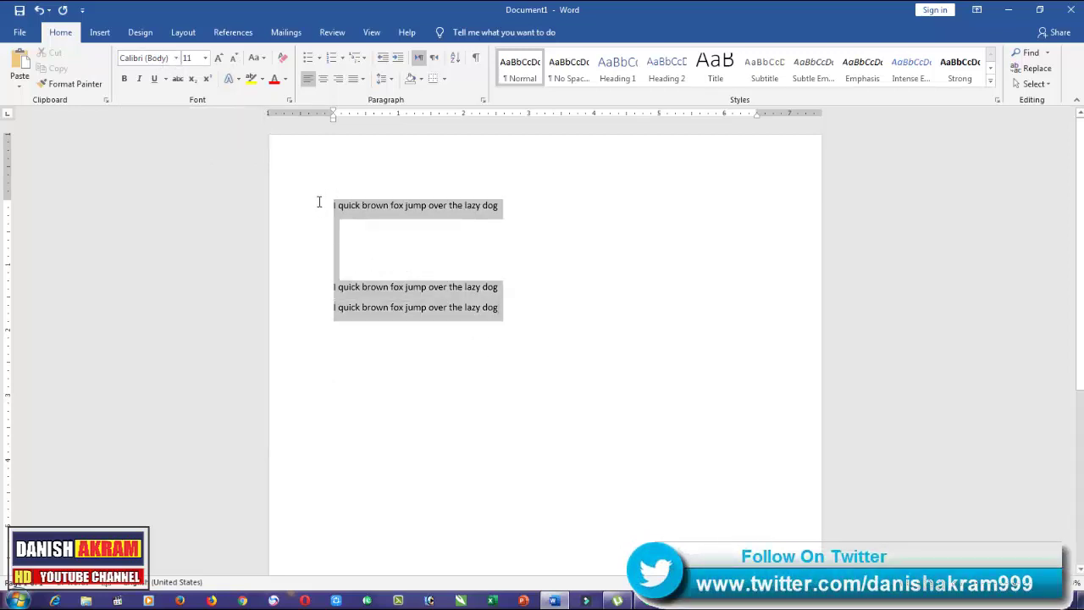
pyautogui.click(175, 58)
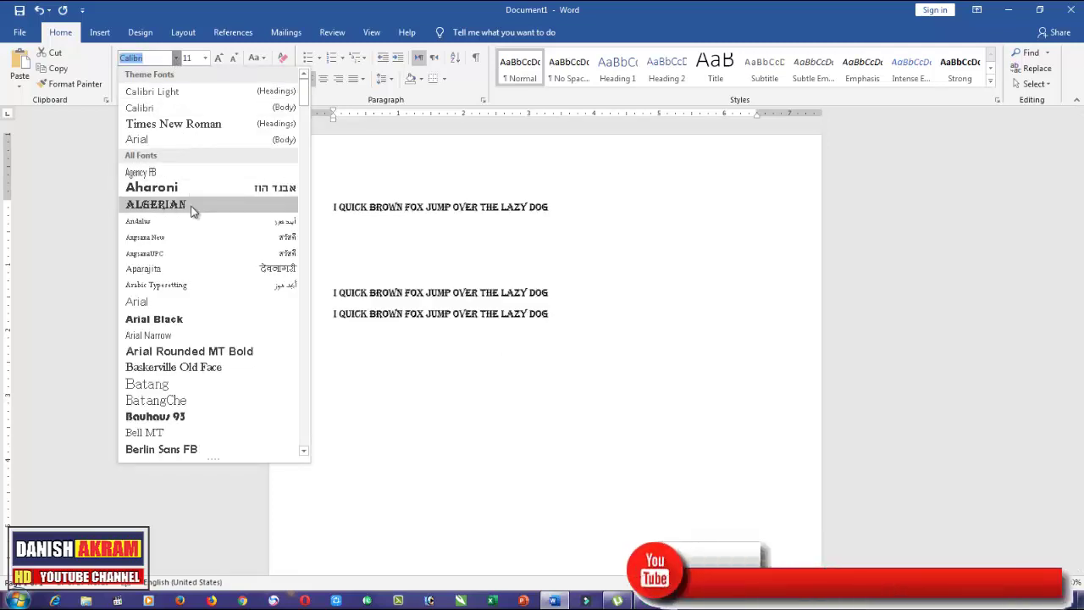
pyautogui.click(204, 321)
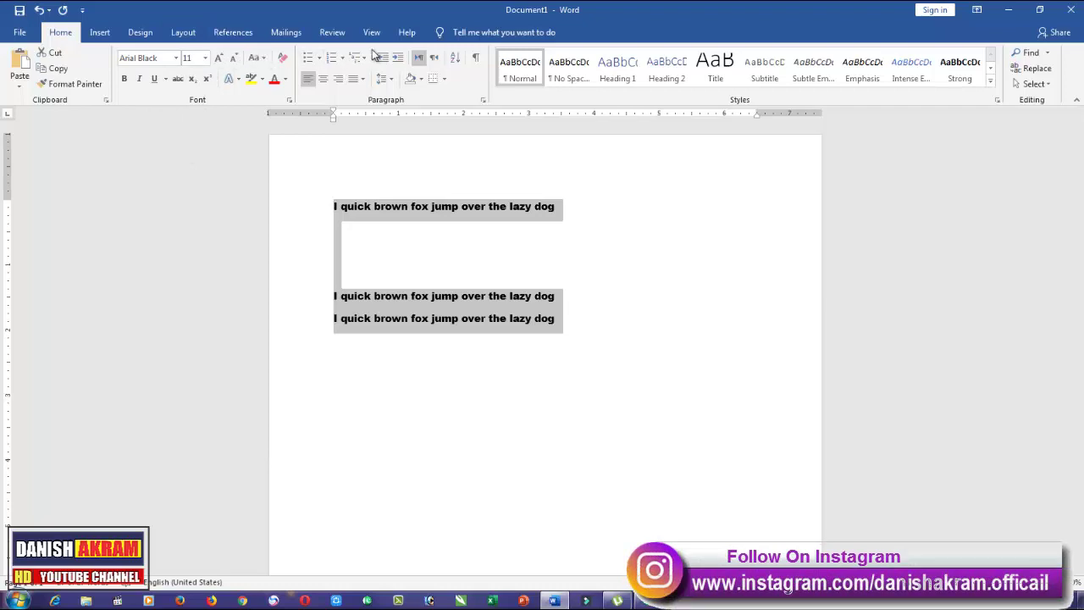
# Enlarge the selected sentences' font size in increments with Increase Font Size, and reduce it back to 11 with Decrease Font Size.
pyautogui.click(206, 57)
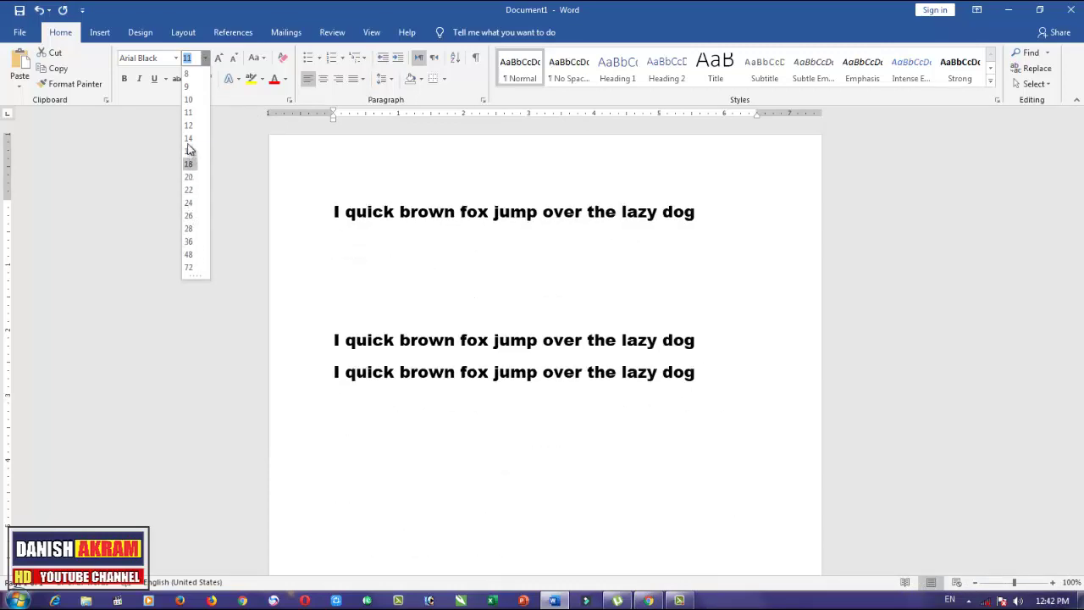
pyautogui.click(187, 112)
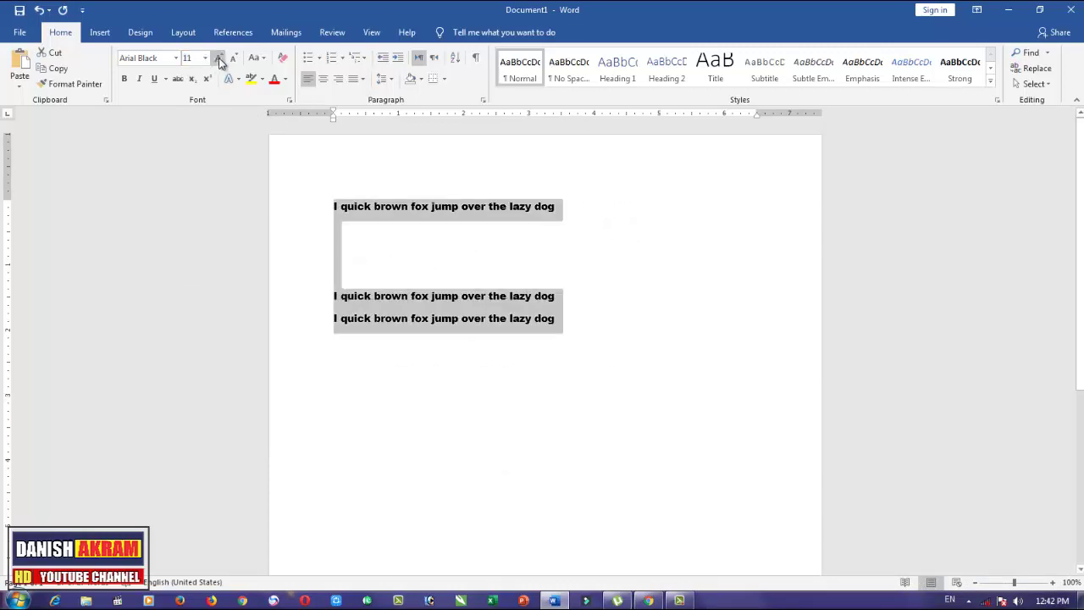
pyautogui.click(219, 58)
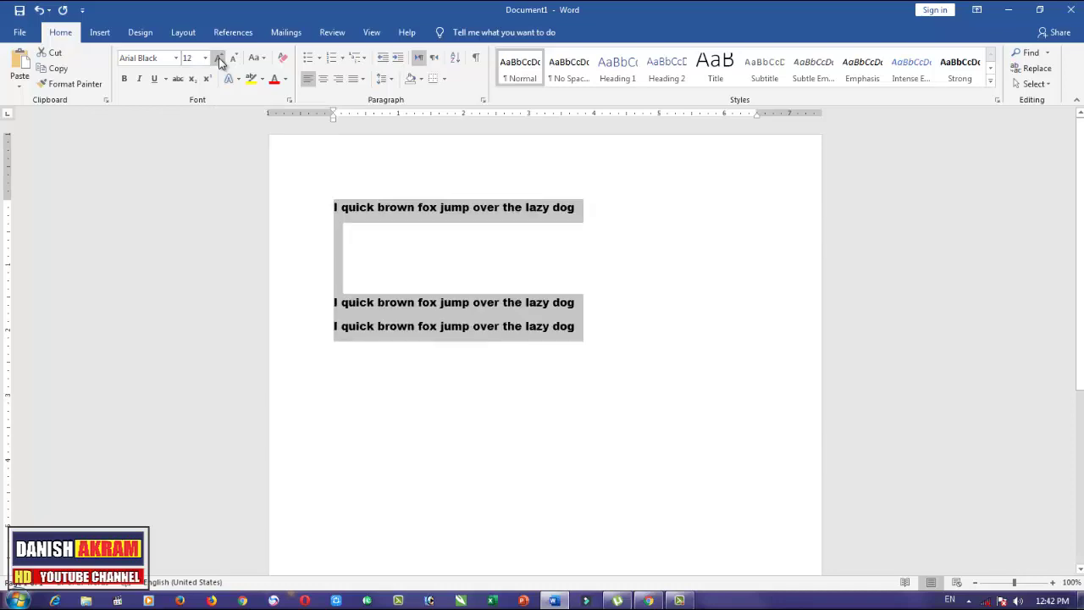
pyautogui.click(218, 57)
pyautogui.click(218, 57)
pyautogui.click(219, 58)
pyautogui.click(219, 58)
pyautogui.click(233, 57)
pyautogui.click(233, 58)
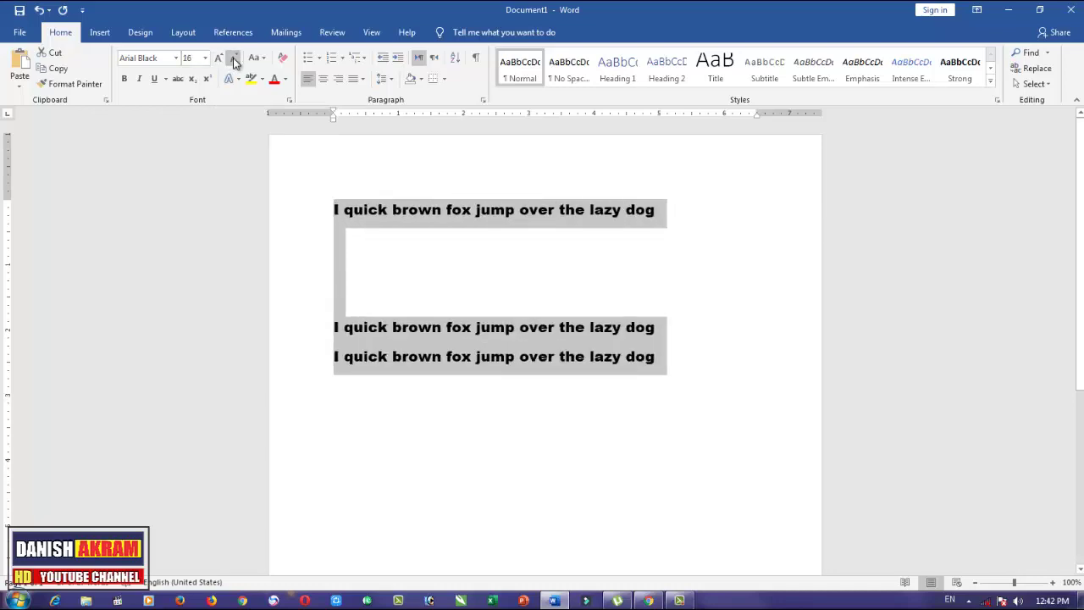
pyautogui.click(233, 58)
pyautogui.click(233, 57)
pyautogui.click(233, 58)
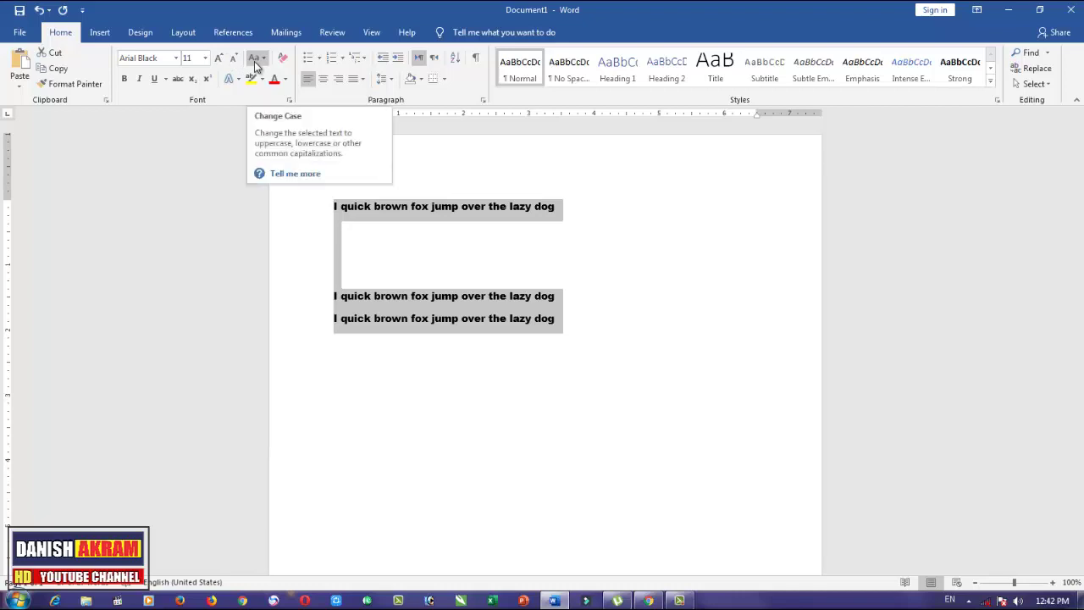
# Apply Sentence case to the selected sentences, followed by lowercase.
pyautogui.click(260, 60)
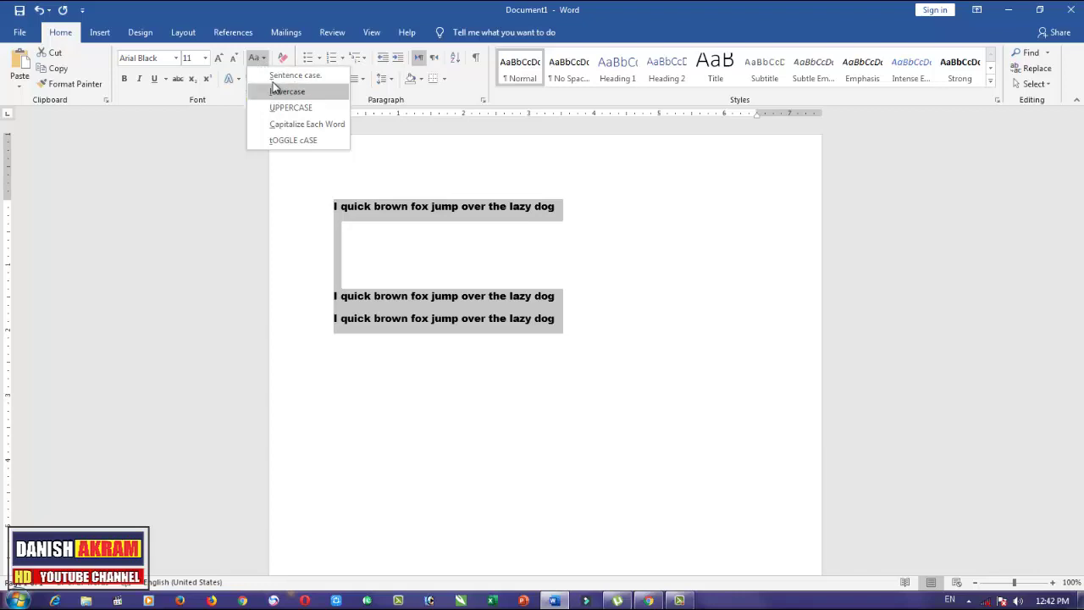
pyautogui.click(272, 75)
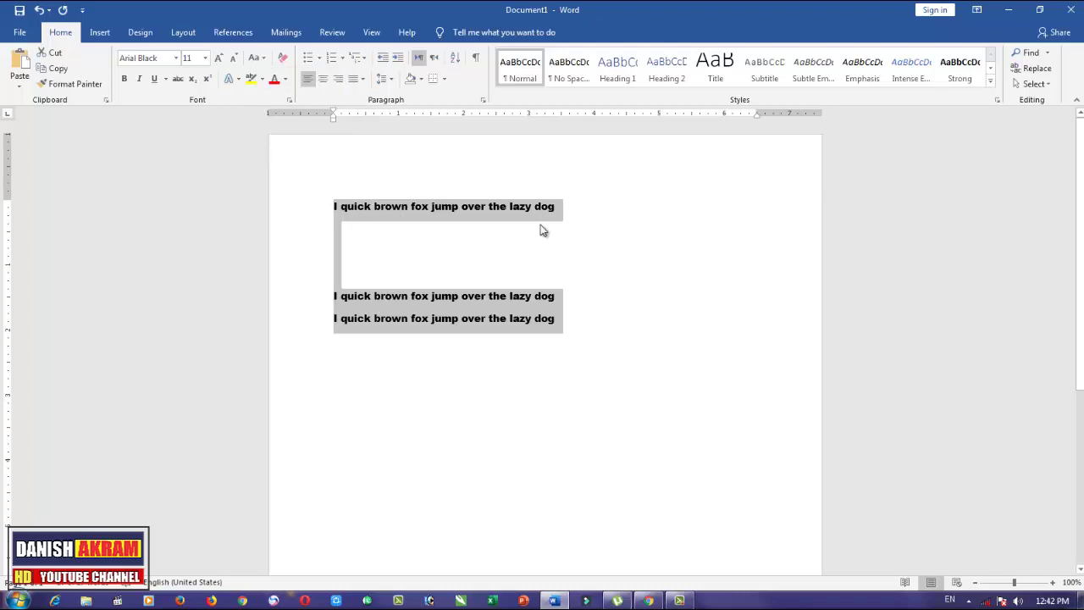
pyautogui.click(255, 58)
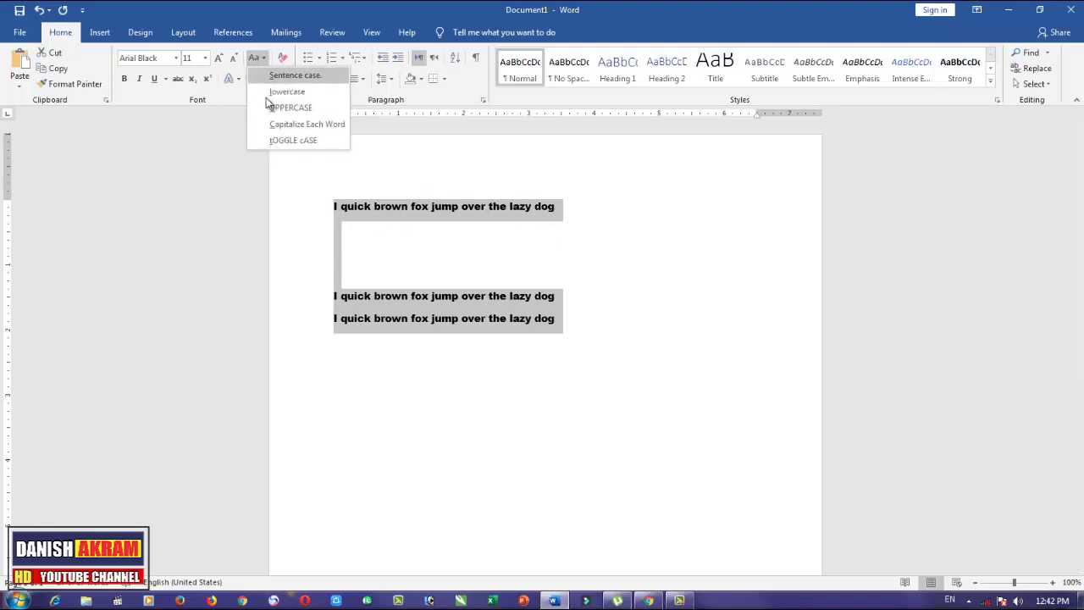
pyautogui.click(267, 95)
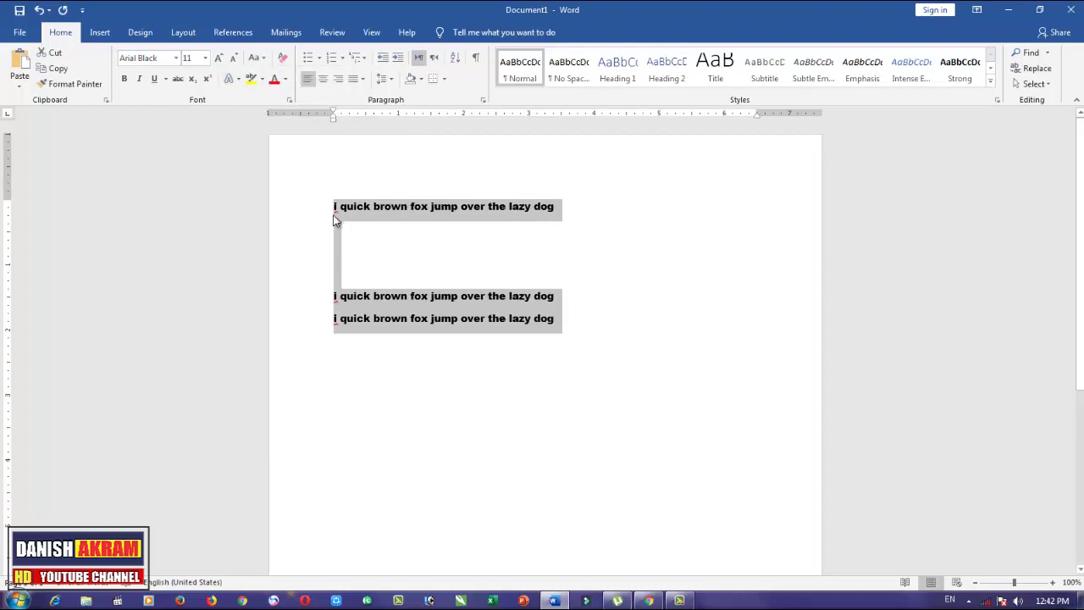
# Change the selected sentences to UPPERCASE, followed by Capitalize Each Word.
pyautogui.click(255, 57)
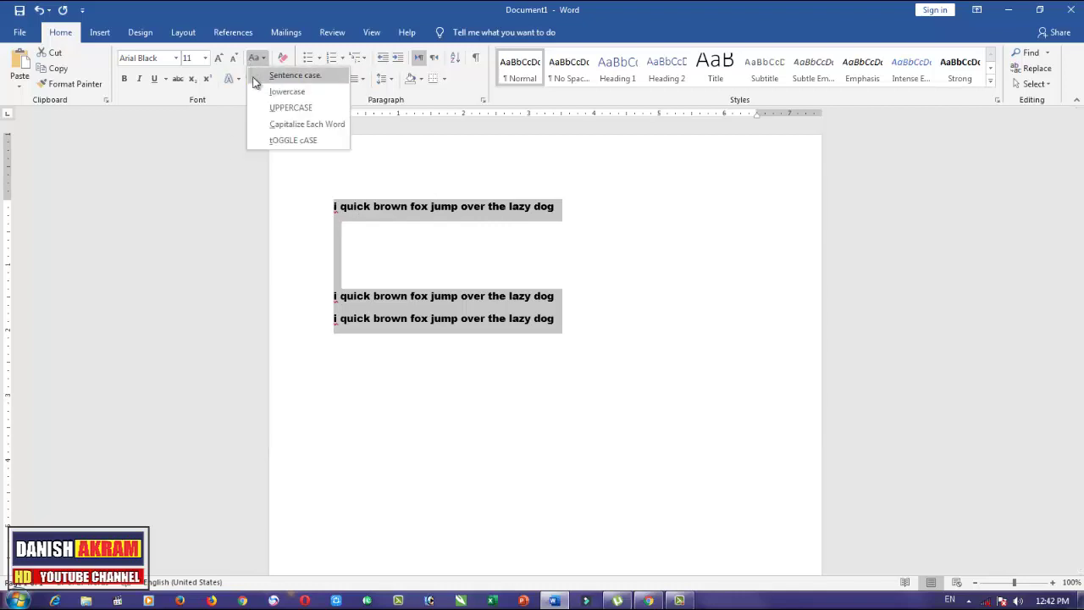
pyautogui.click(267, 108)
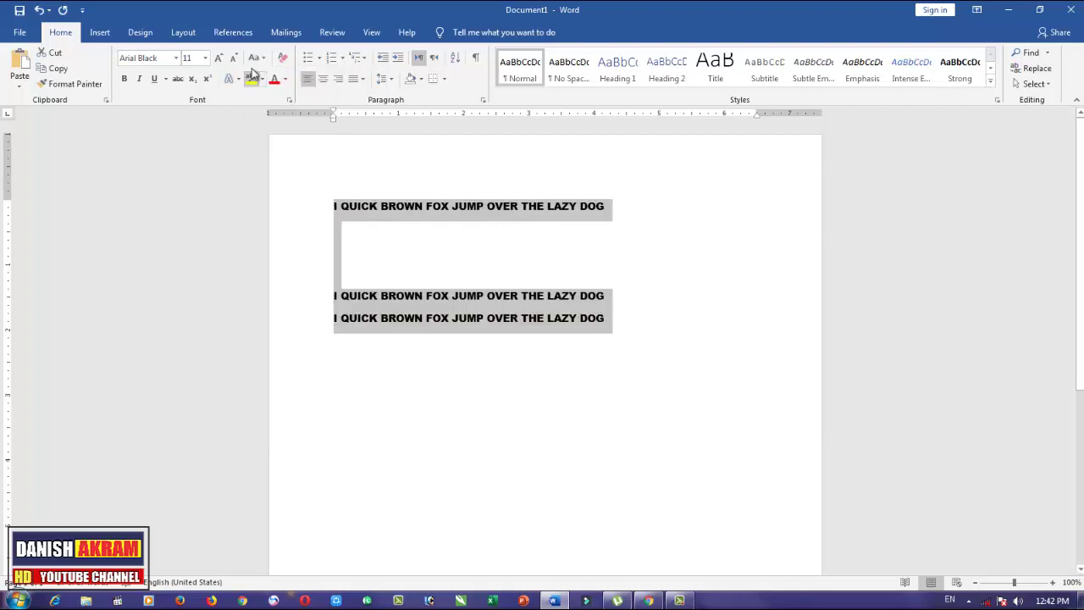
pyautogui.click(257, 60)
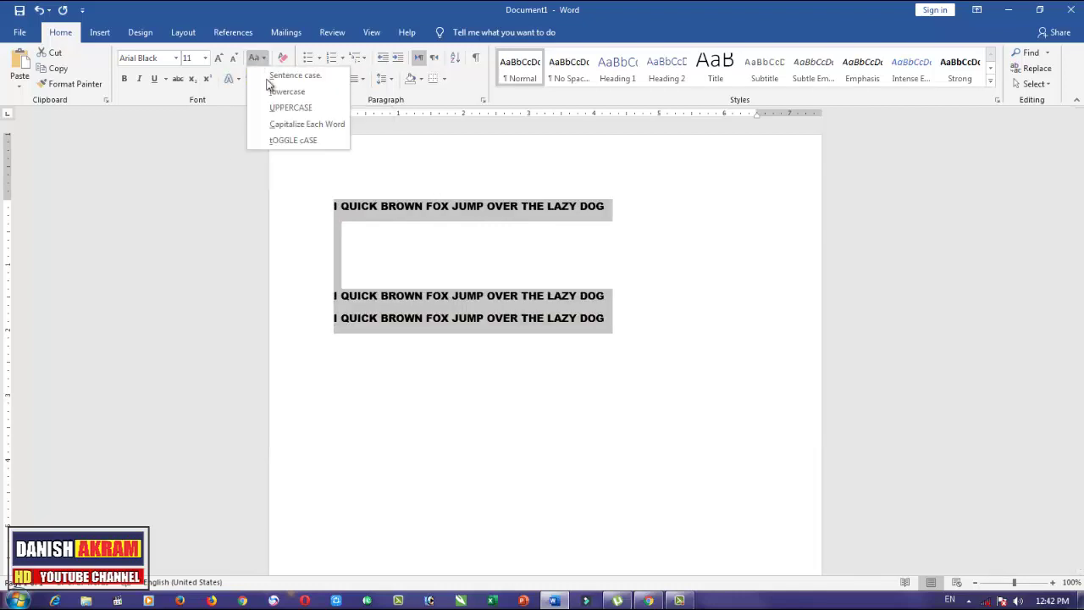
pyautogui.click(298, 124)
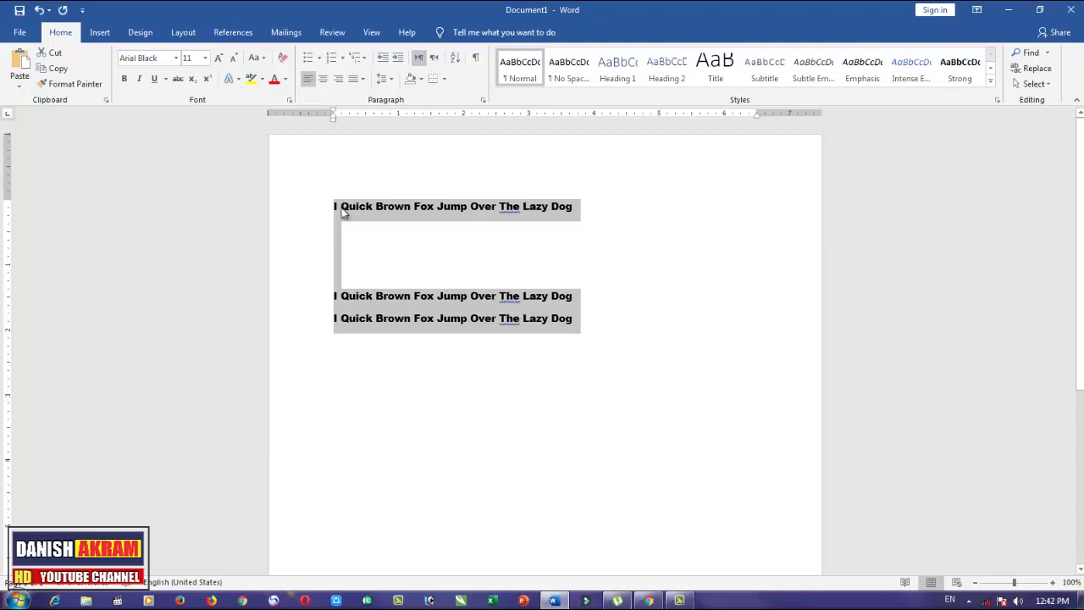
# Apply tOGGLE cASE to the selected sentences and return them to Sentence case.
pyautogui.click(256, 58)
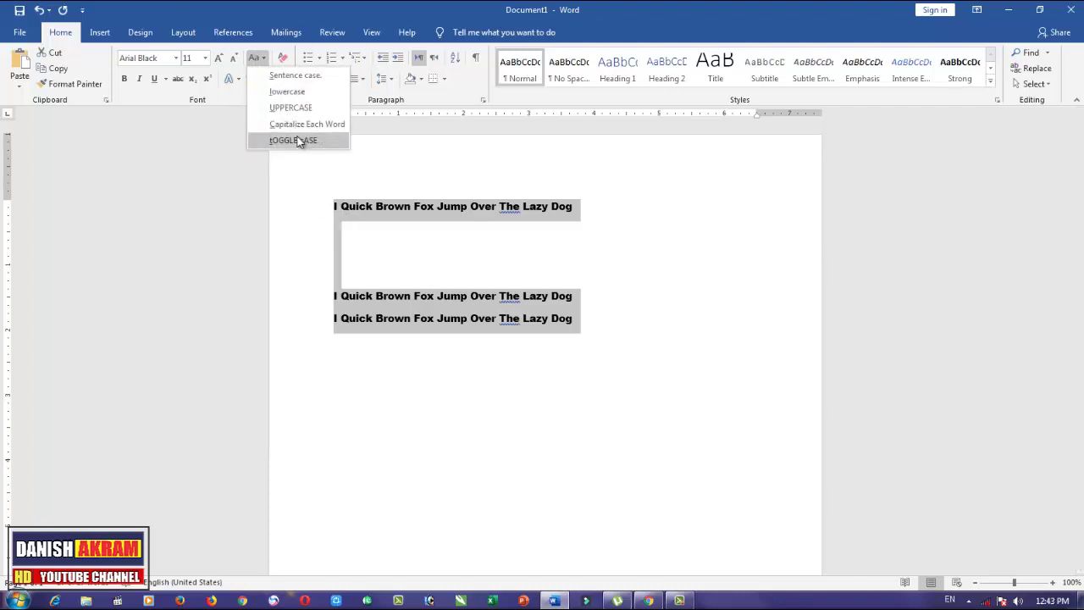
pyautogui.click(294, 140)
pyautogui.click(257, 58)
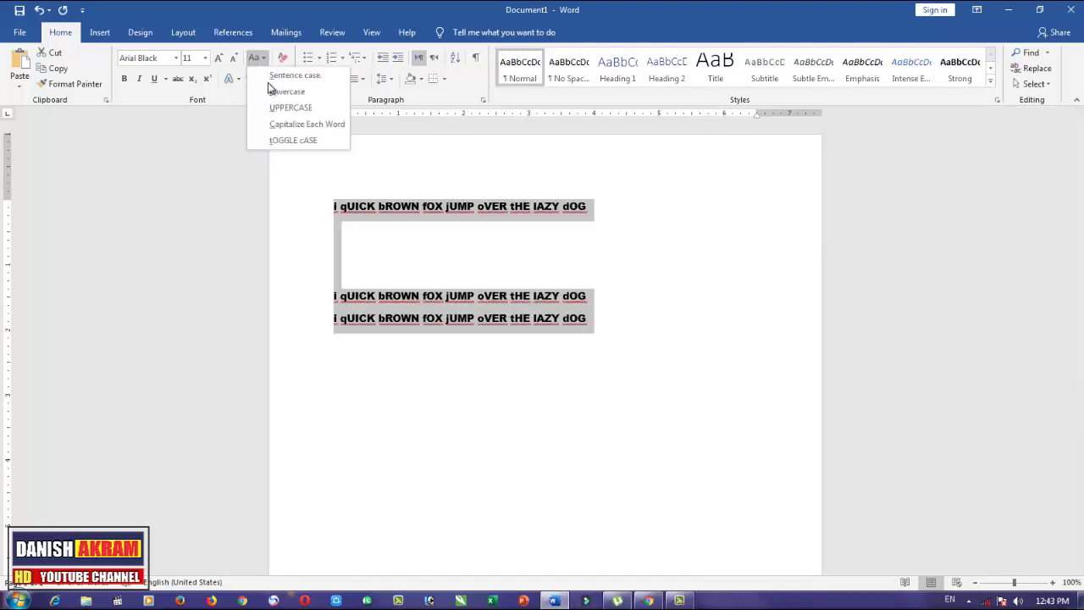
pyautogui.click(268, 76)
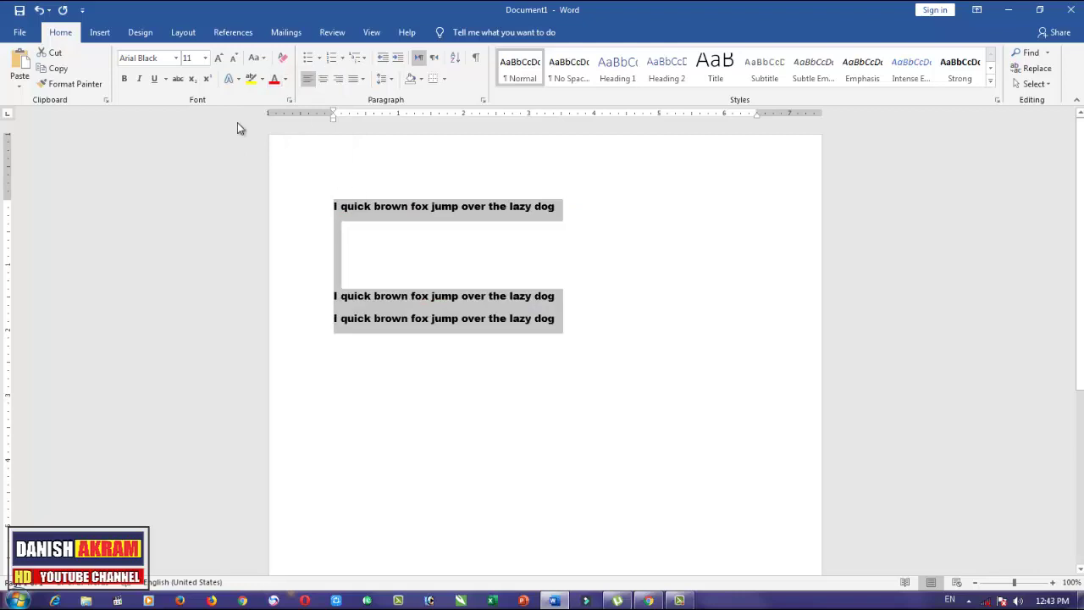
# Clear all formatting from the selected sentences and reselect all three of them.
pyautogui.click(282, 62)
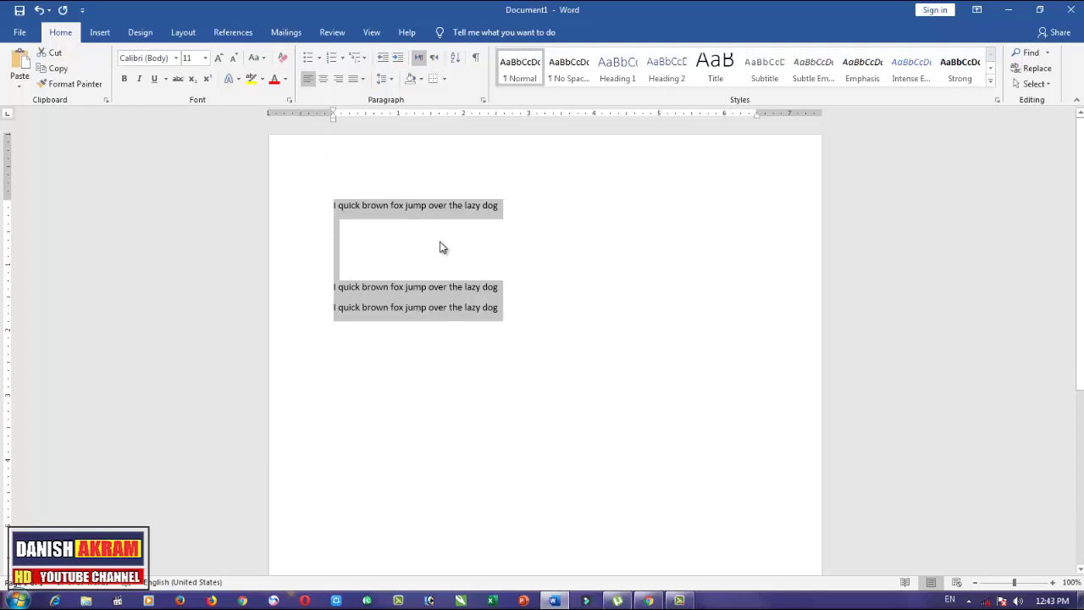
pyautogui.click(526, 317)
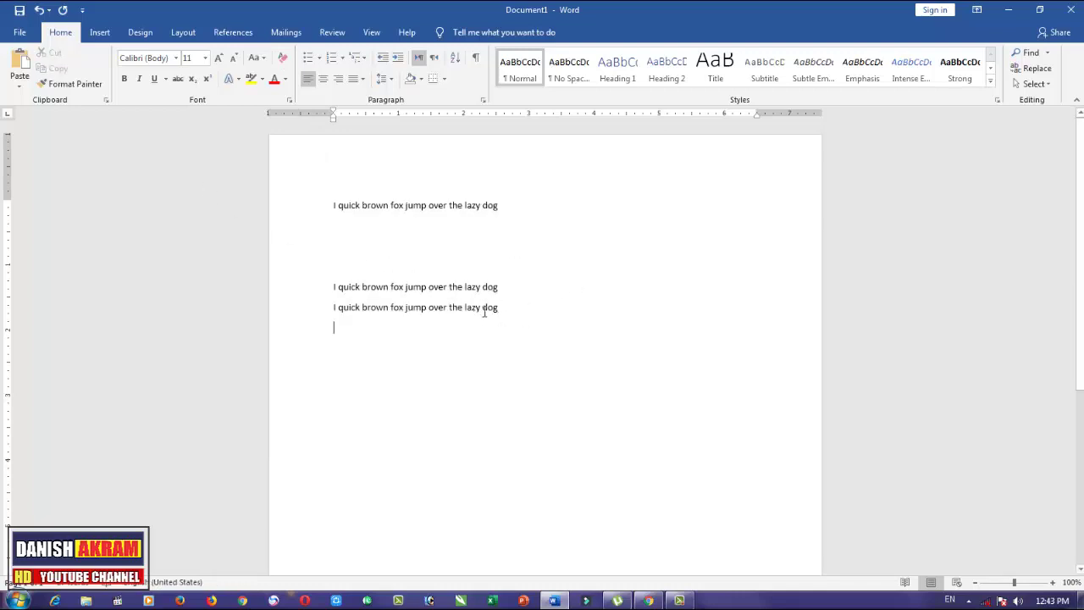
pyautogui.moveTo(502, 313); pyautogui.dragTo(291, 206)
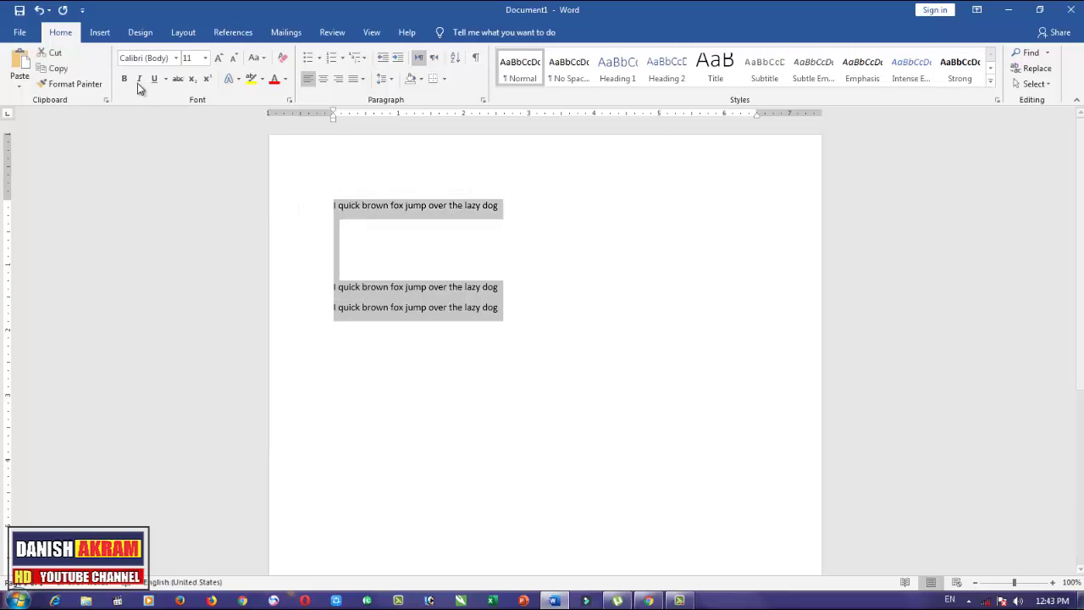
# Apply bold to the selected sentences and remove it again.
pyautogui.hotkey('ctrl', 'b')
pyautogui.hotkey('ctrl', 'b')
pyautogui.click(124, 77)
pyautogui.click(123, 77)
# Switch italic on and off for the selected sentences.
pyautogui.hotkey('ctrl', 'i')
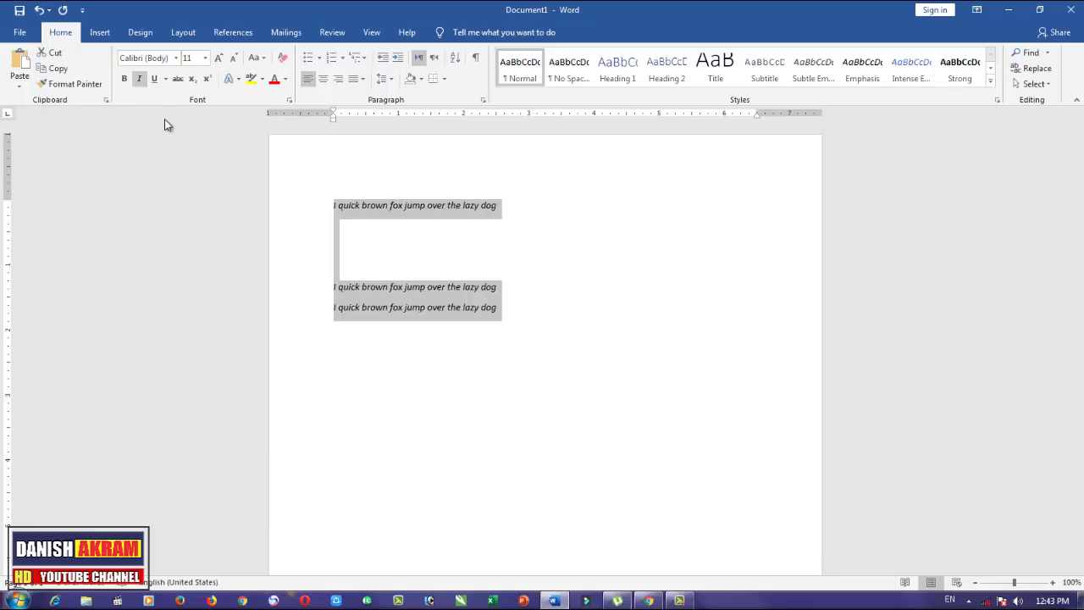
pyautogui.hotkey('ctrl', 'i')
pyautogui.hotkey('ctrl', 'i')
pyautogui.hotkey('ctrl', 'i')
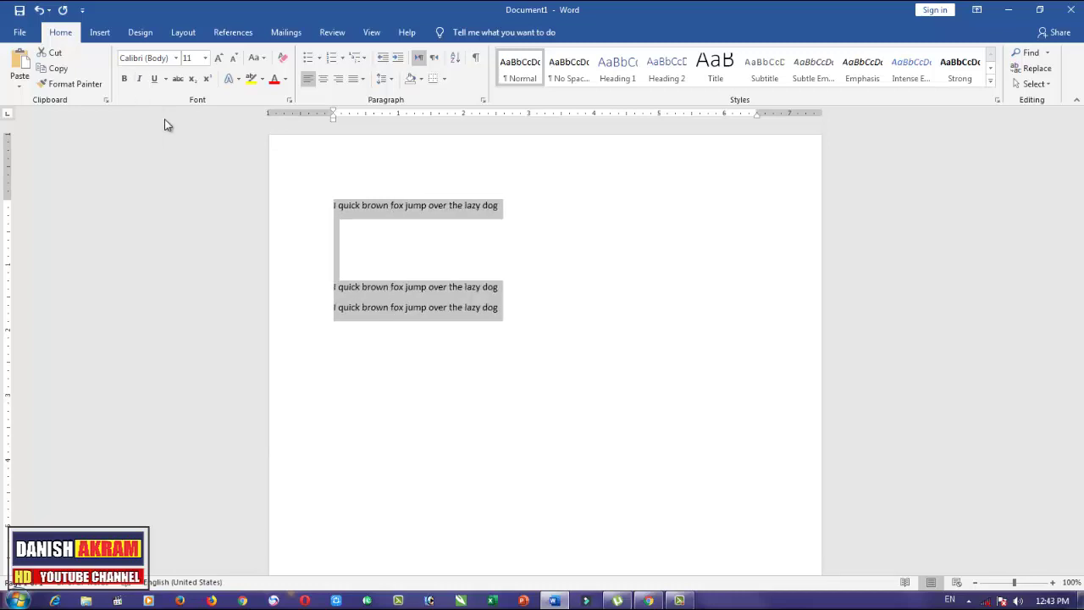
pyautogui.click(139, 79)
pyautogui.click(138, 79)
pyautogui.click(139, 79)
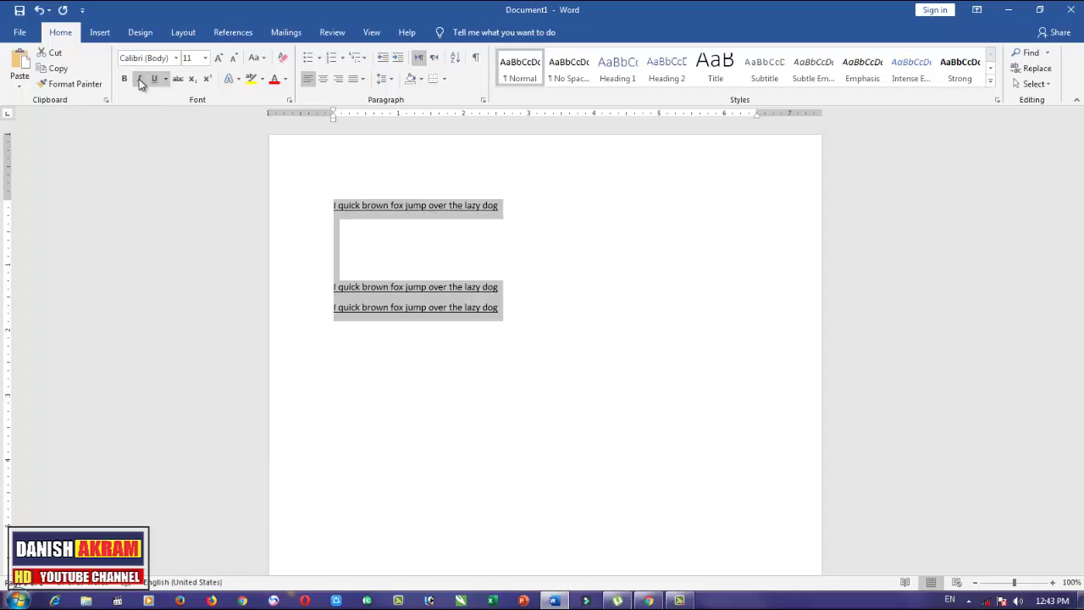
# Toggle underline on the selected sentences, leaving them underlined, and look through the available underline styles.
pyautogui.click(139, 79)
pyautogui.click(139, 79)
pyautogui.click(139, 78)
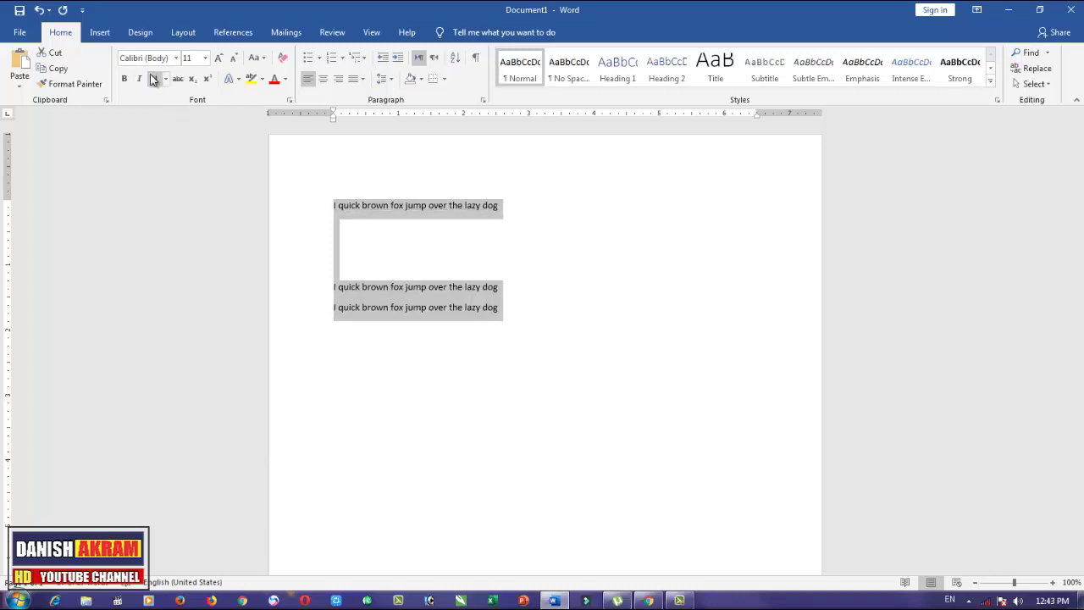
pyautogui.click(154, 79)
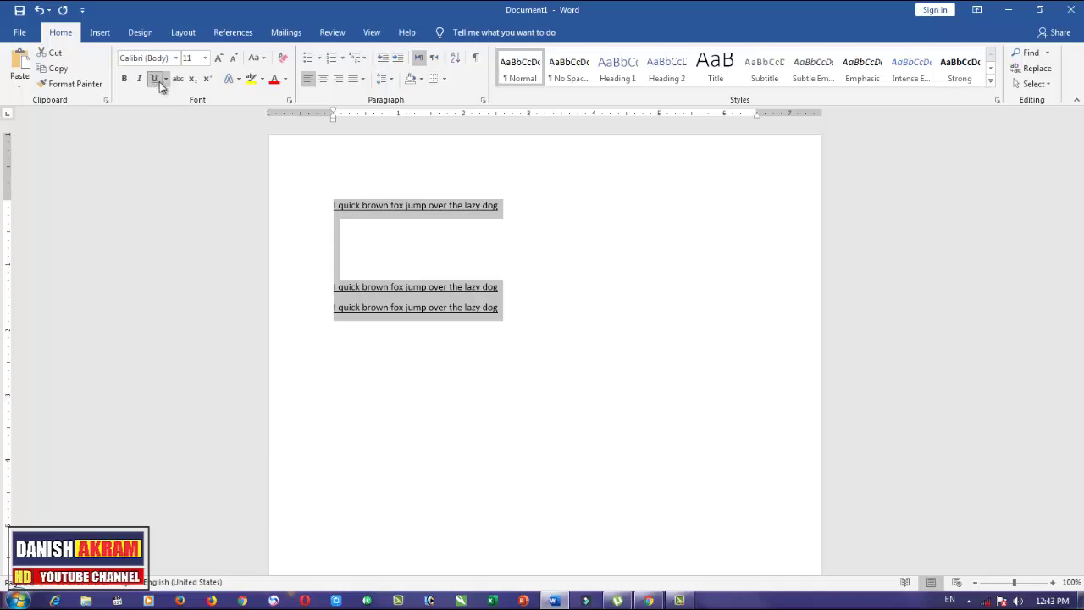
pyautogui.click(166, 78)
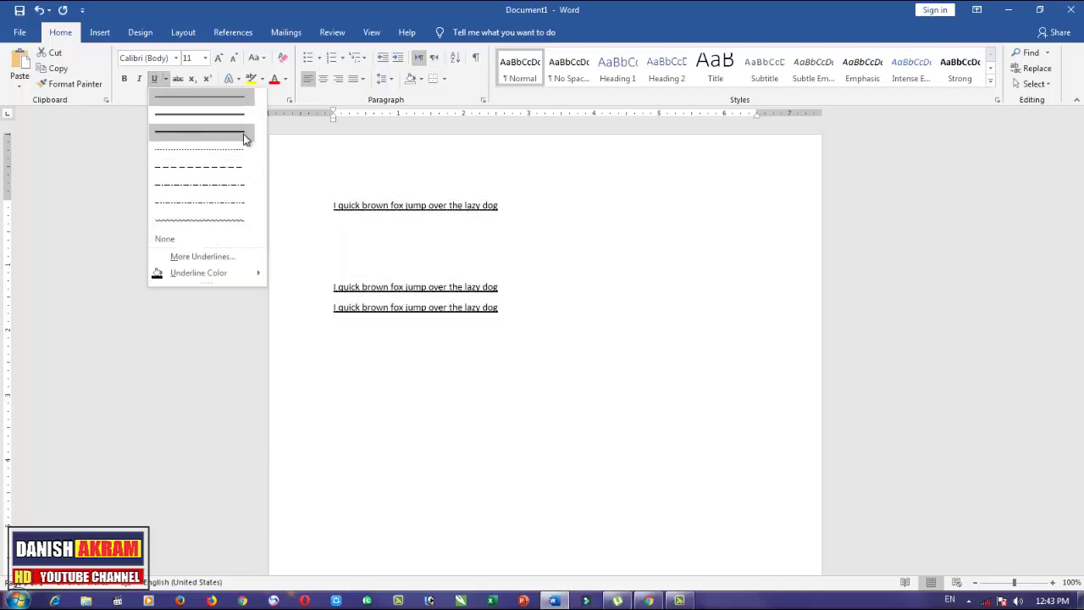
pyautogui.click(292, 169)
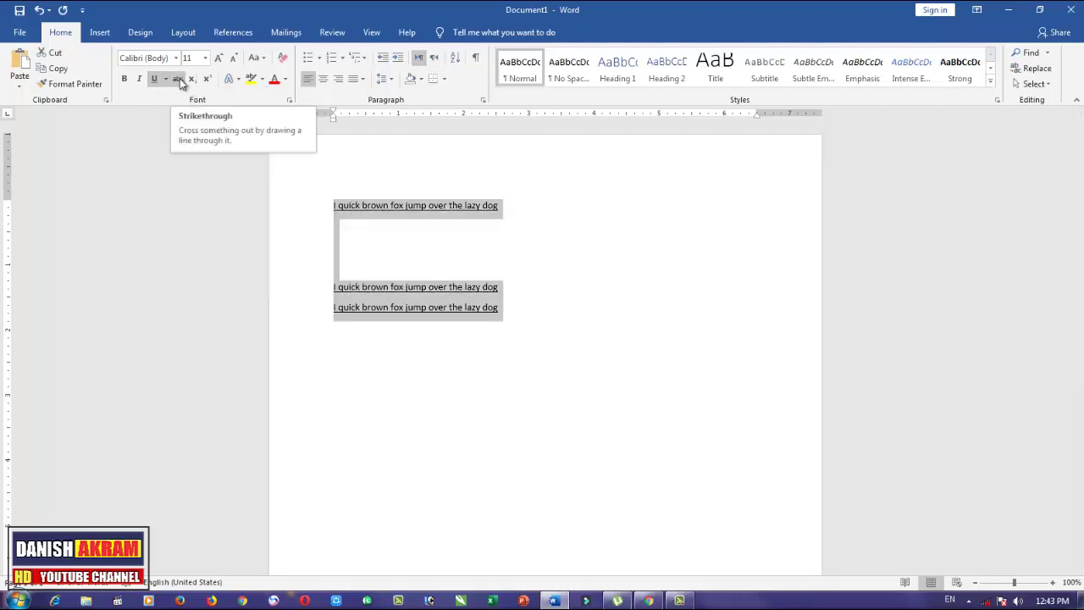
# Strike through the selected sentences, and remove both the strikethrough and the underline.
pyautogui.click(179, 78)
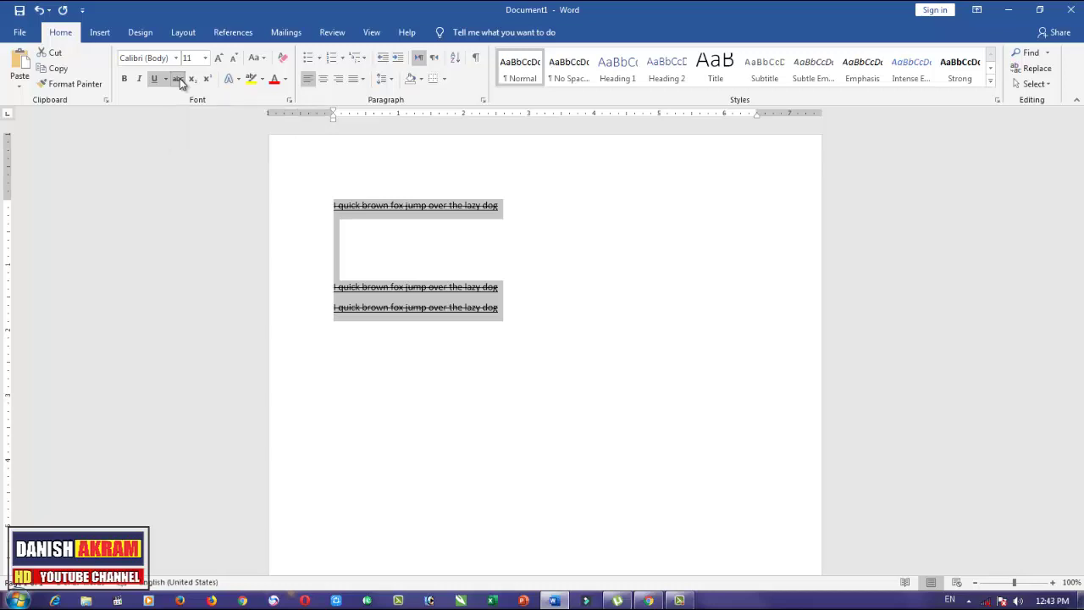
pyautogui.click(179, 78)
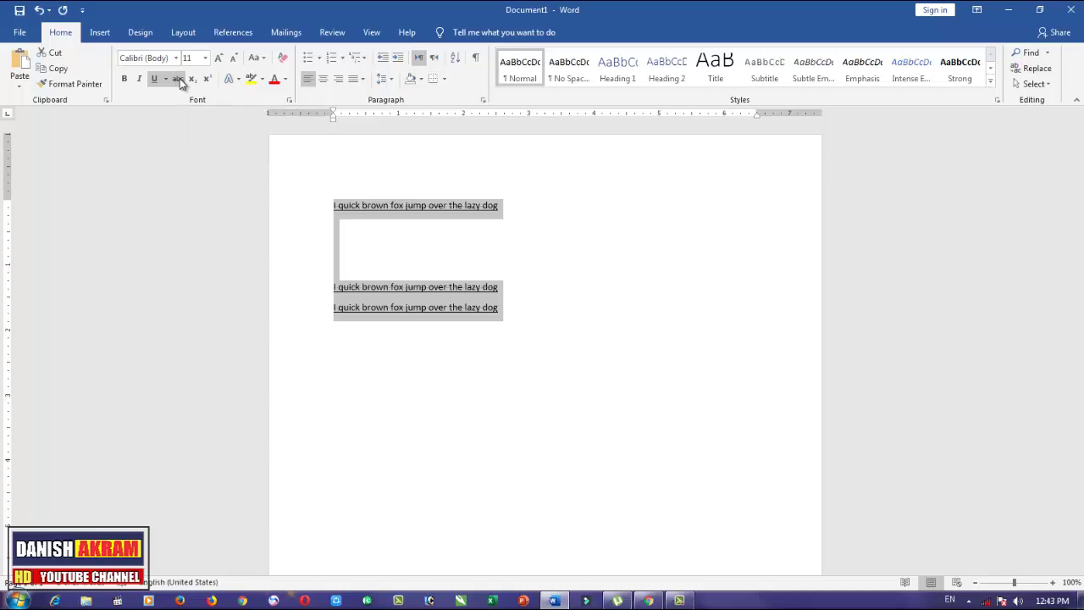
pyautogui.click(155, 82)
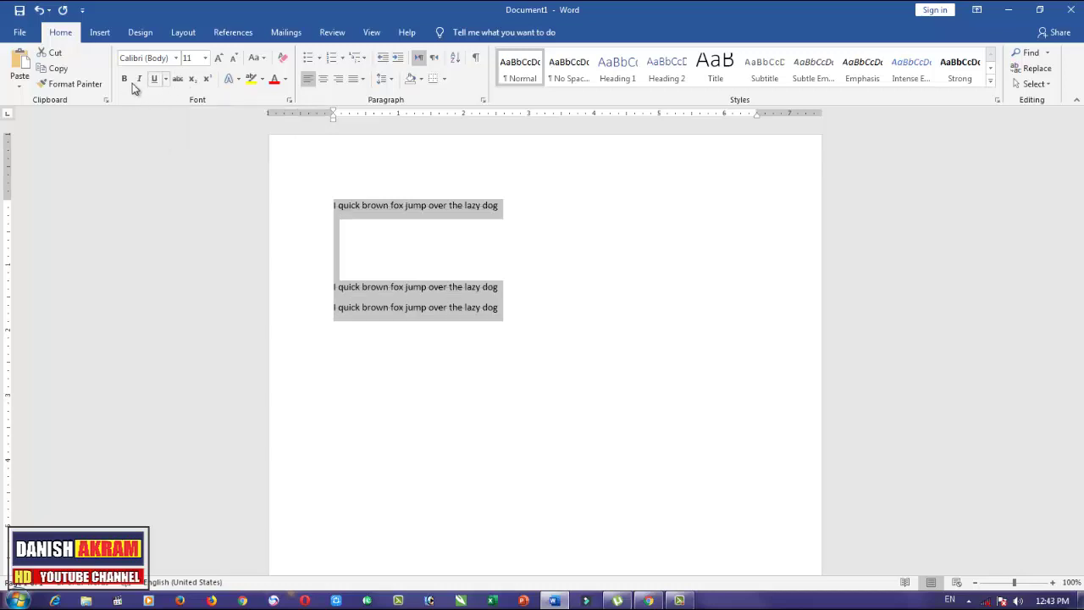
# Enlarge the selected sentences' font size to 22 with Increase Font Size.
pyautogui.click(217, 57)
pyautogui.click(217, 57)
pyautogui.click(217, 58)
pyautogui.click(216, 57)
pyautogui.click(217, 58)
pyautogui.click(216, 58)
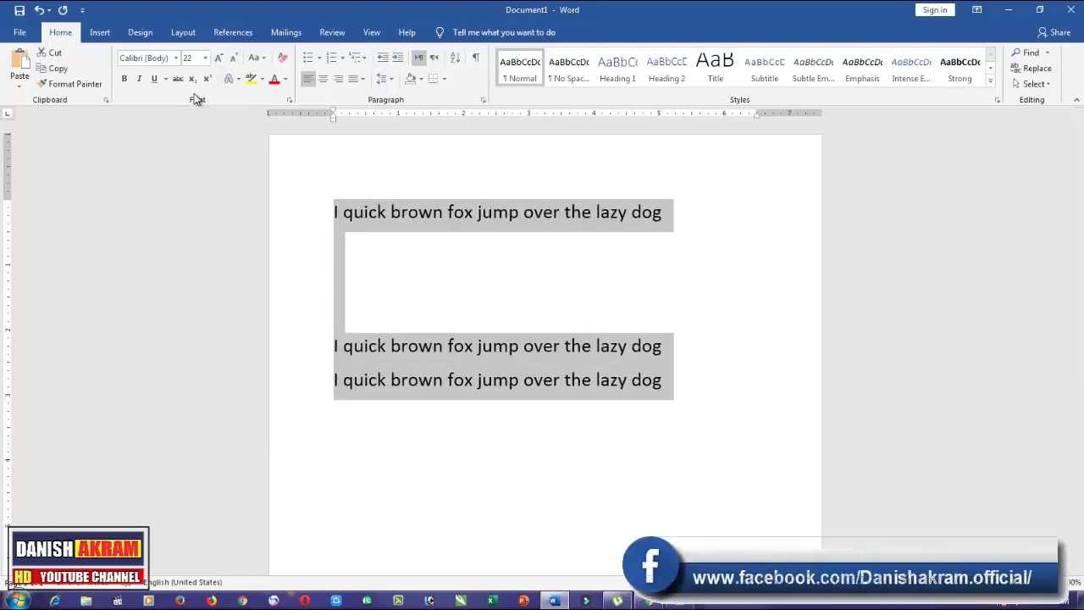
# Replace the selected sentences with the formula H2O and format its 2 as a subscript.
pyautogui.press('Delete')
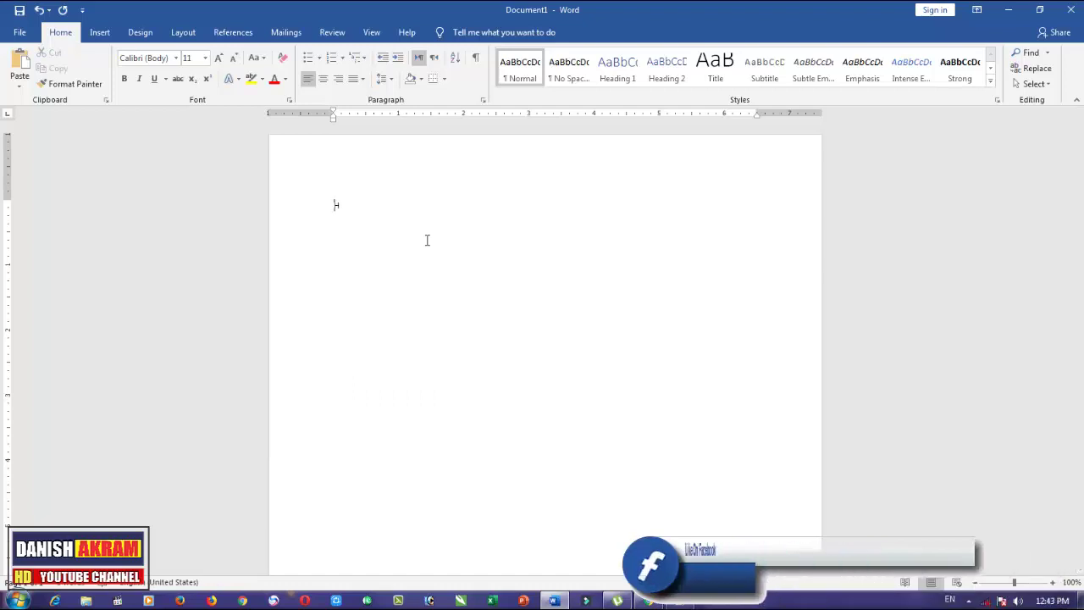
pyautogui.write('H2O')
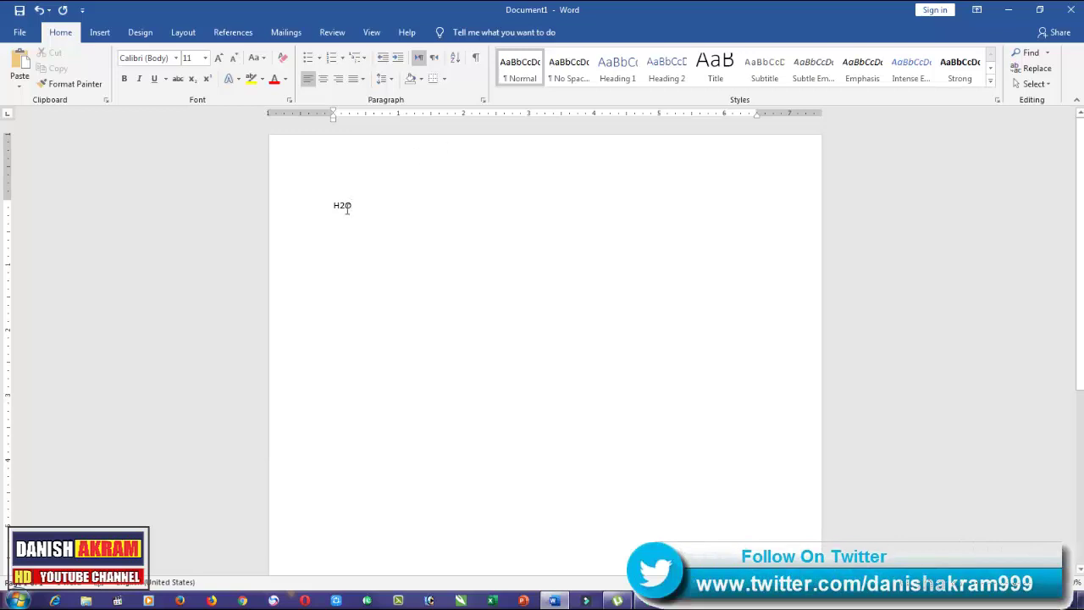
pyautogui.moveTo(340, 205); pyautogui.dragTo(344, 205)
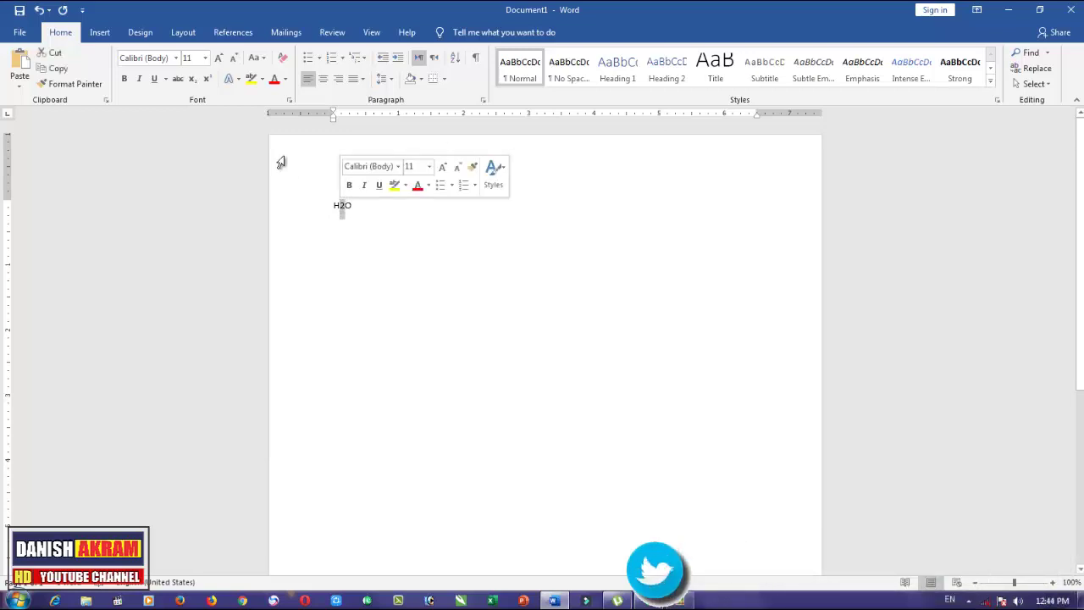
pyautogui.click(193, 81)
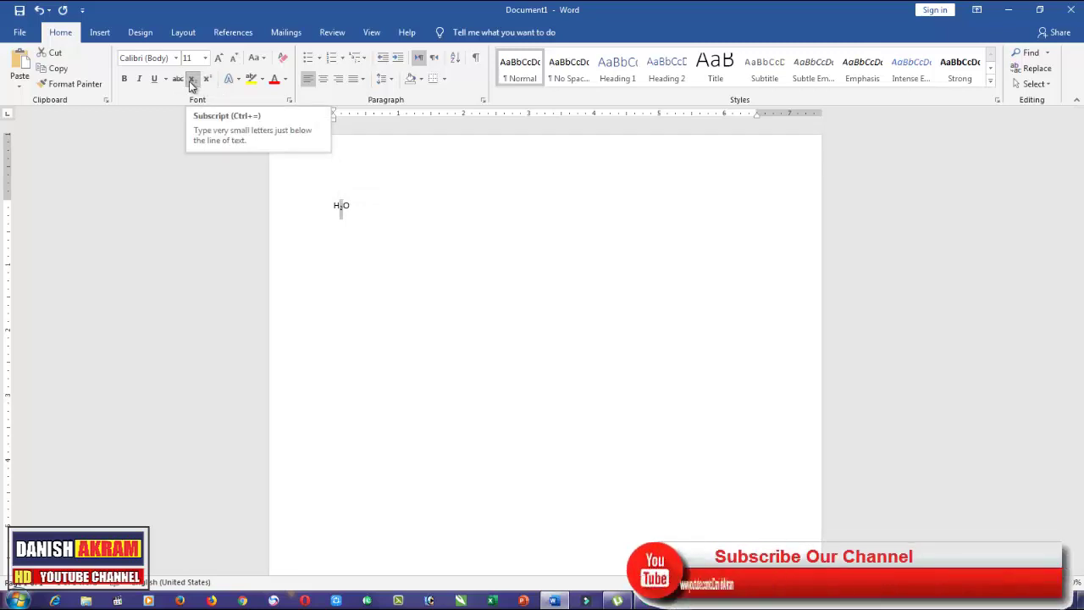
pyautogui.click(191, 81)
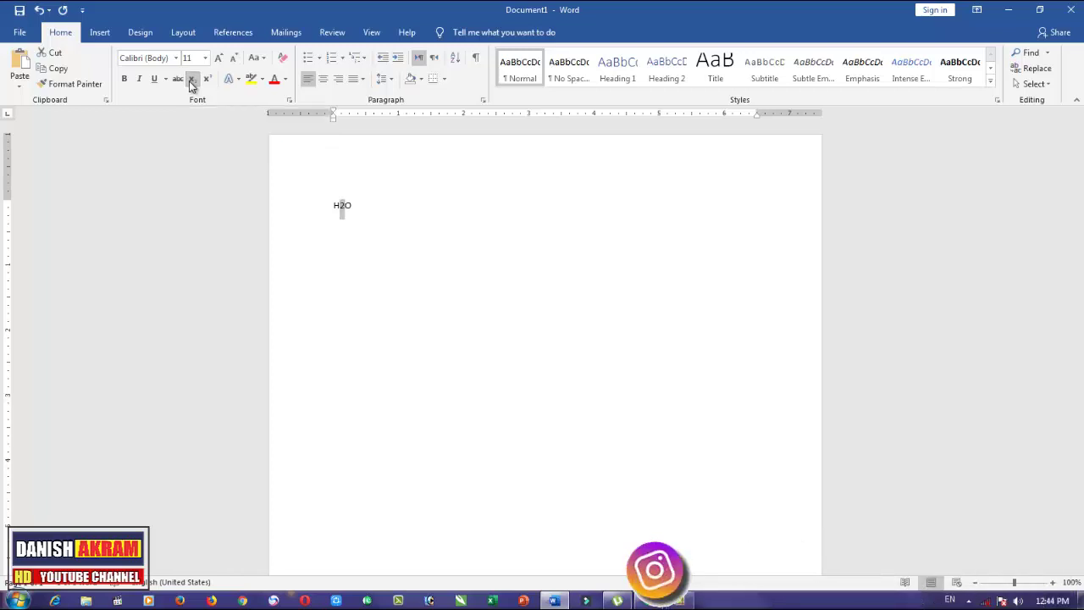
pyautogui.click(191, 81)
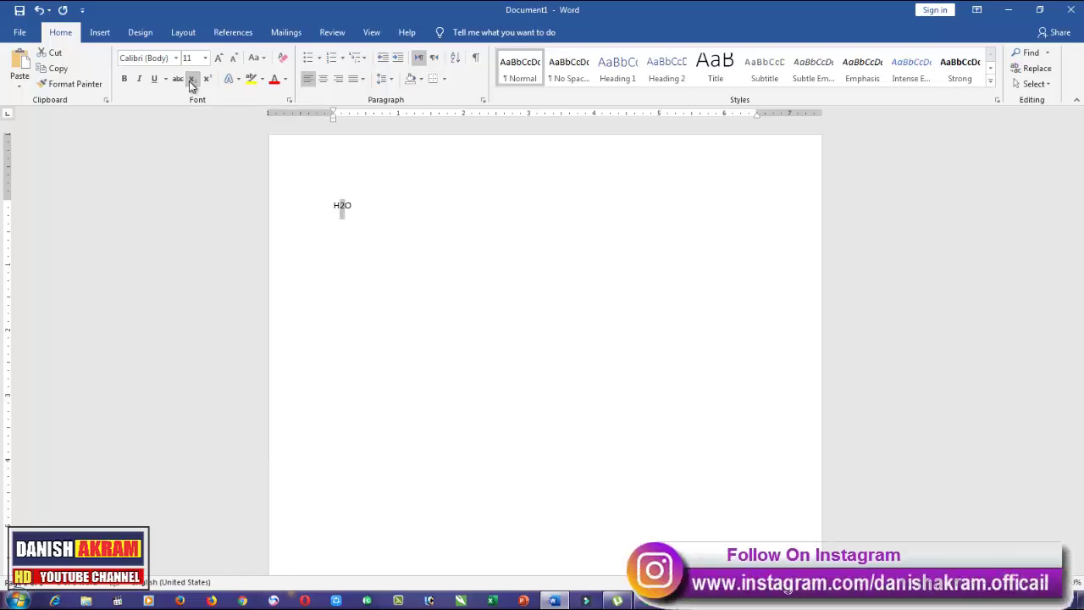
pyautogui.click(375, 199)
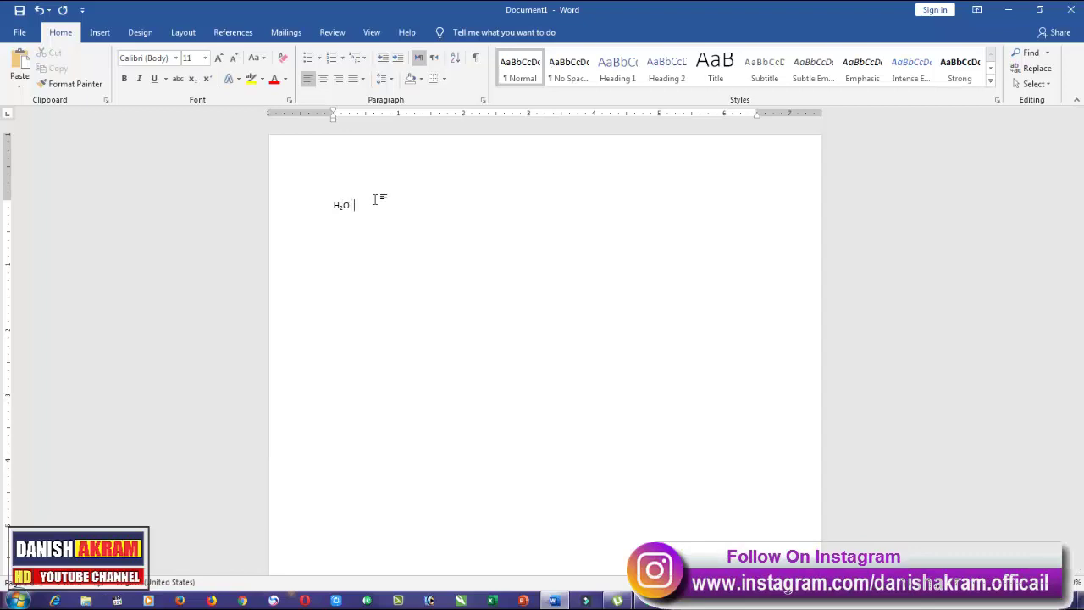
# Add 1st after the formula and format its "st" as superscript.
pyautogui.write('1')
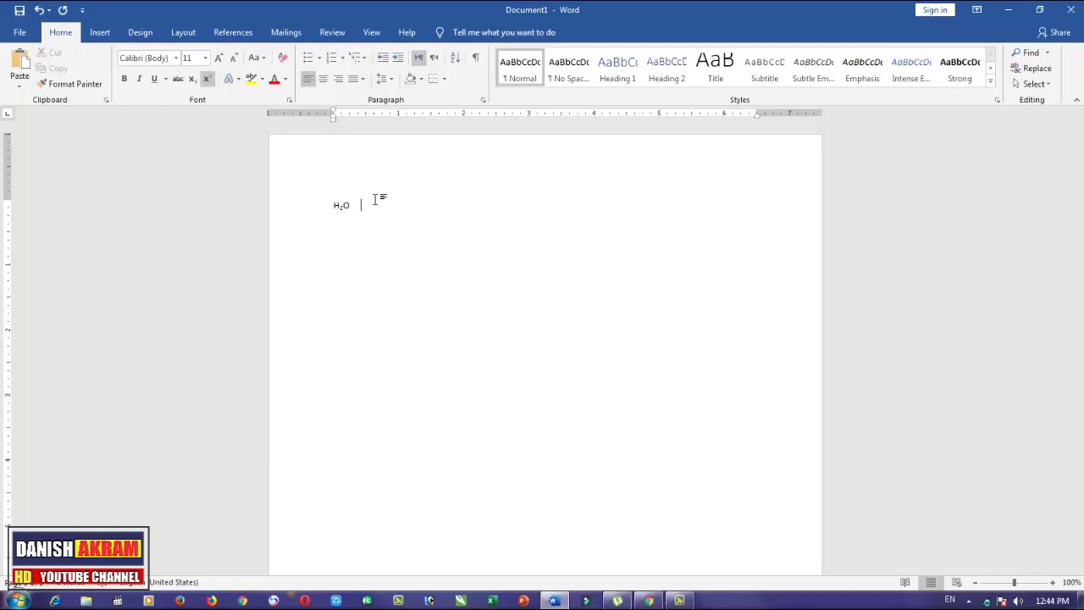
pyautogui.hotkey('ctrl', 'shift', '=')
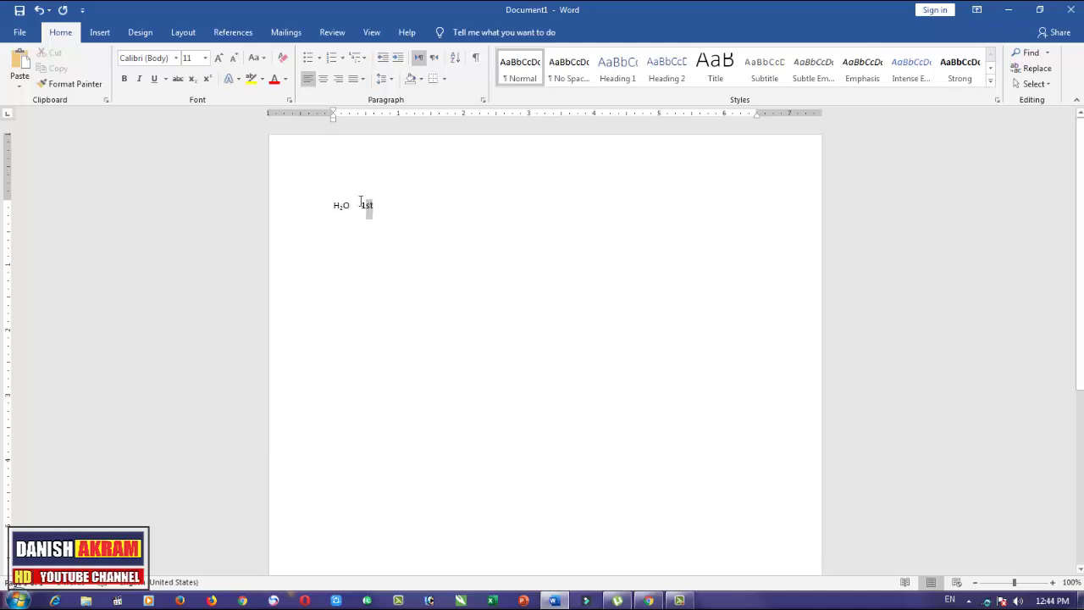
pyautogui.click(205, 80)
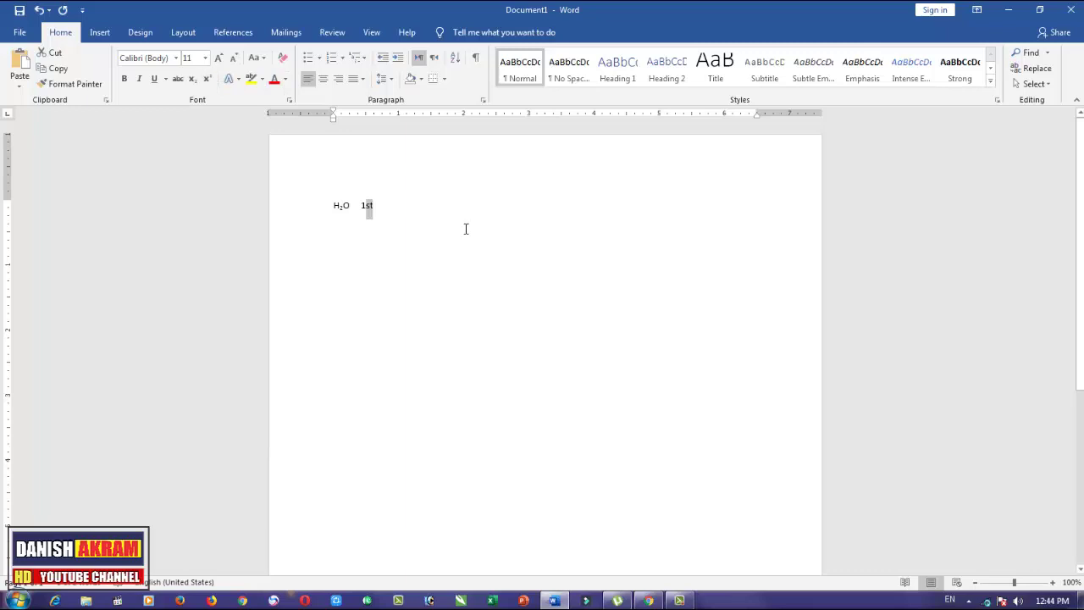
pyautogui.click(465, 228)
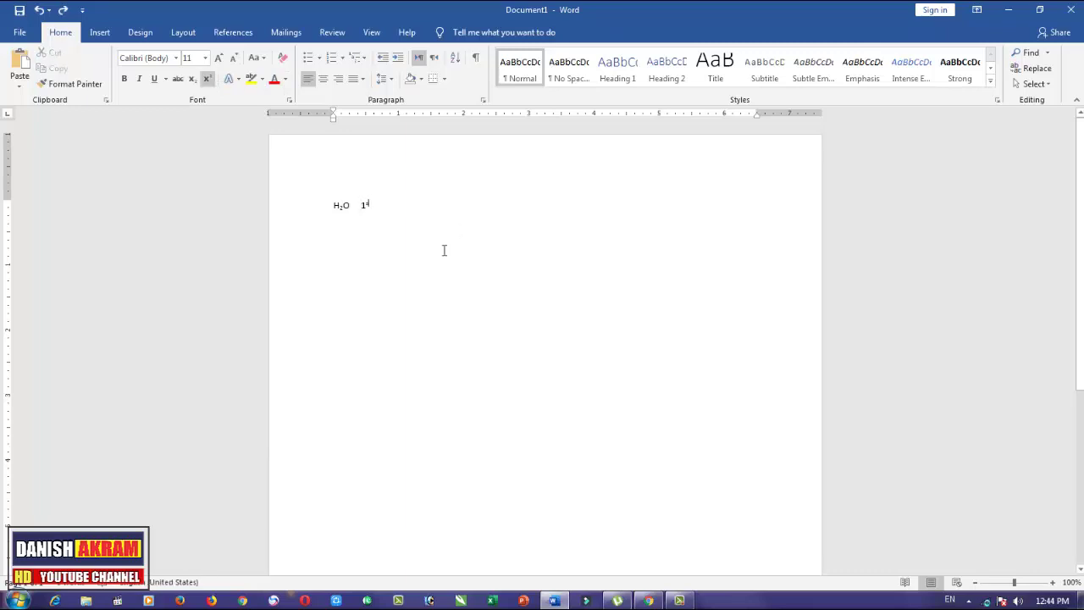
# Undo the superscript and subscript examples and the deletion to restore the three sentences.
pyautogui.hotkey('ctrl', 'z')
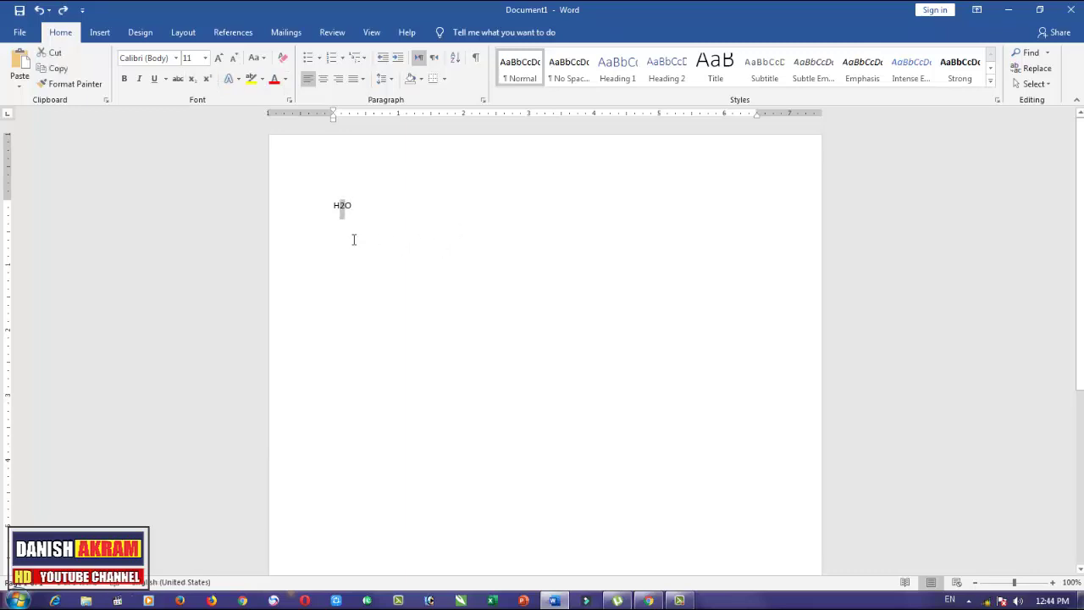
pyautogui.hotkey('ctrl', 'z')
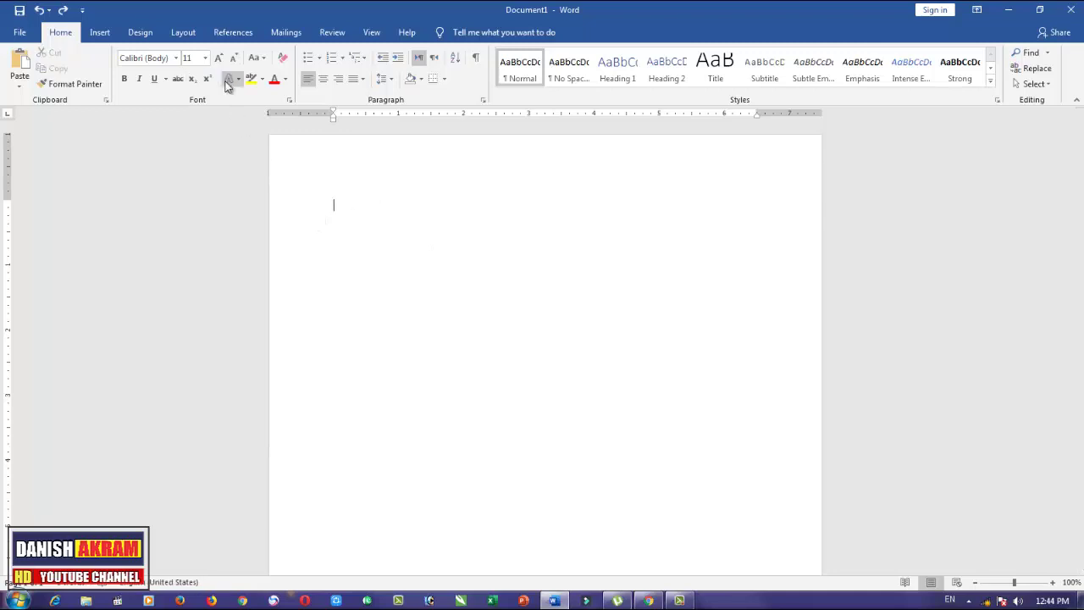
pyautogui.hotkey('ctrl', 'z')
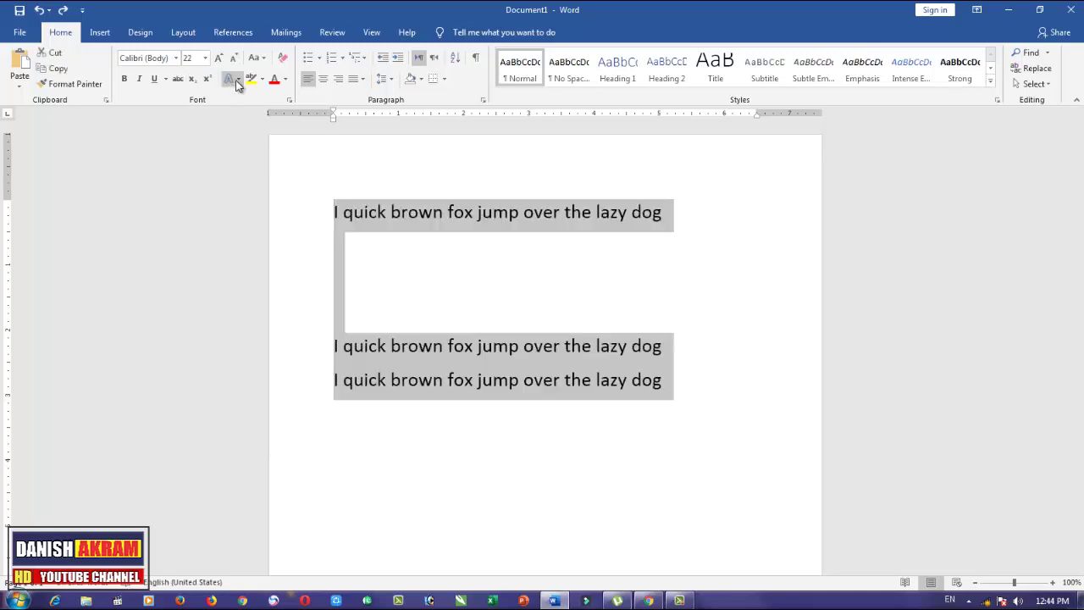
# Browse the text effects, apply the strongest yellow glow variation to all the sentences, and deselect them.
pyautogui.click(236, 80)
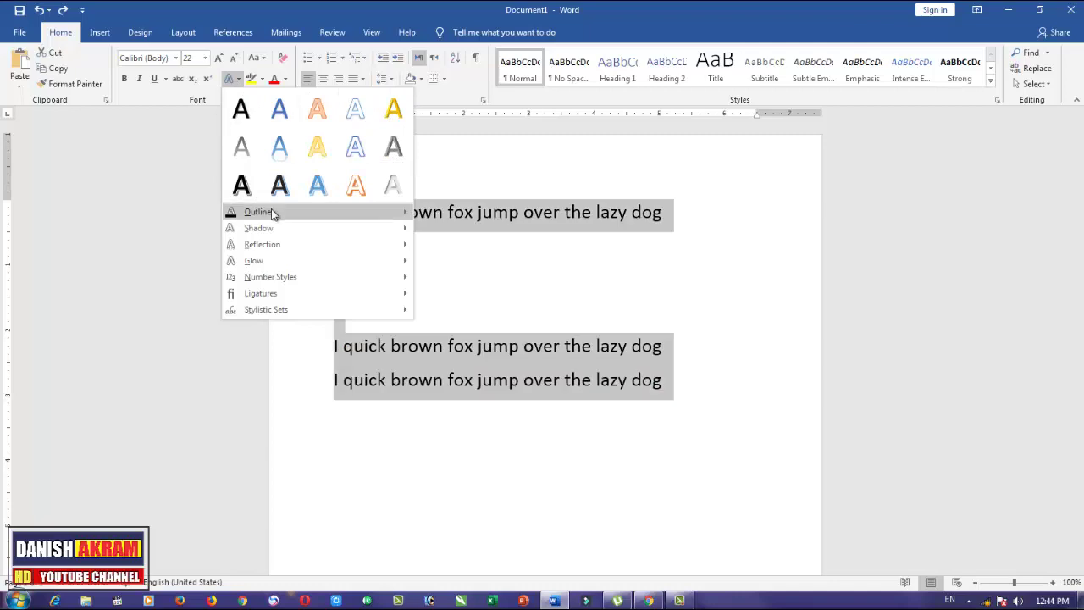
pyautogui.moveTo(271, 212)
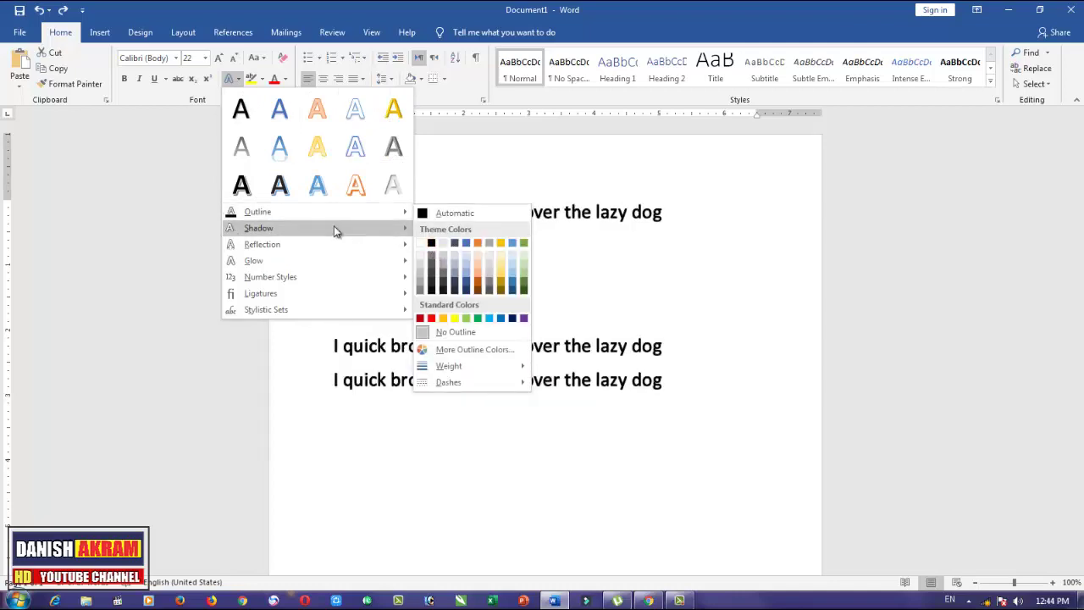
pyautogui.moveTo(334, 226)
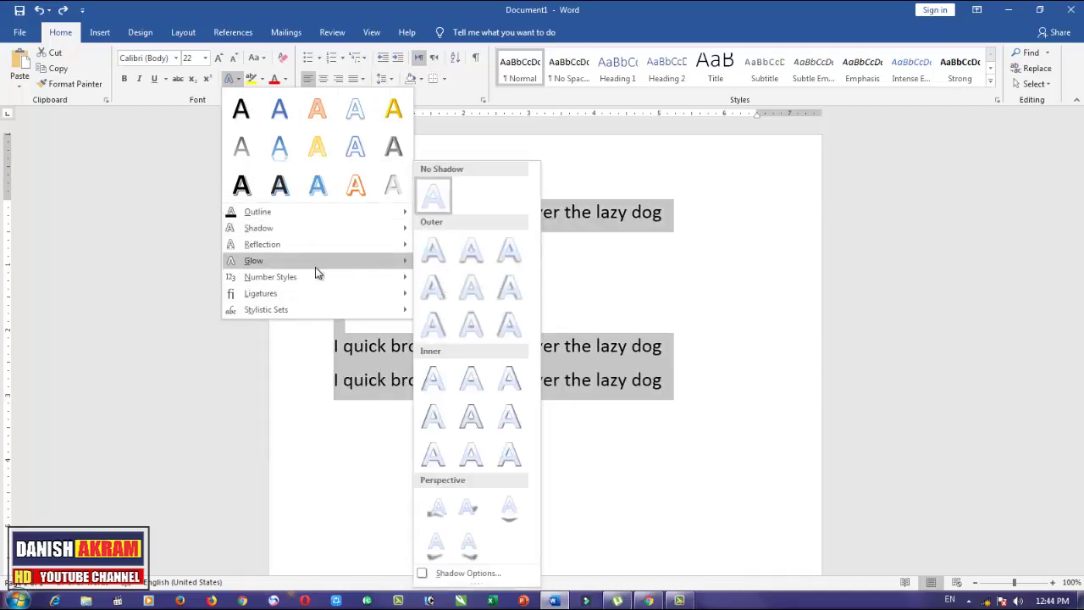
pyautogui.moveTo(315, 267)
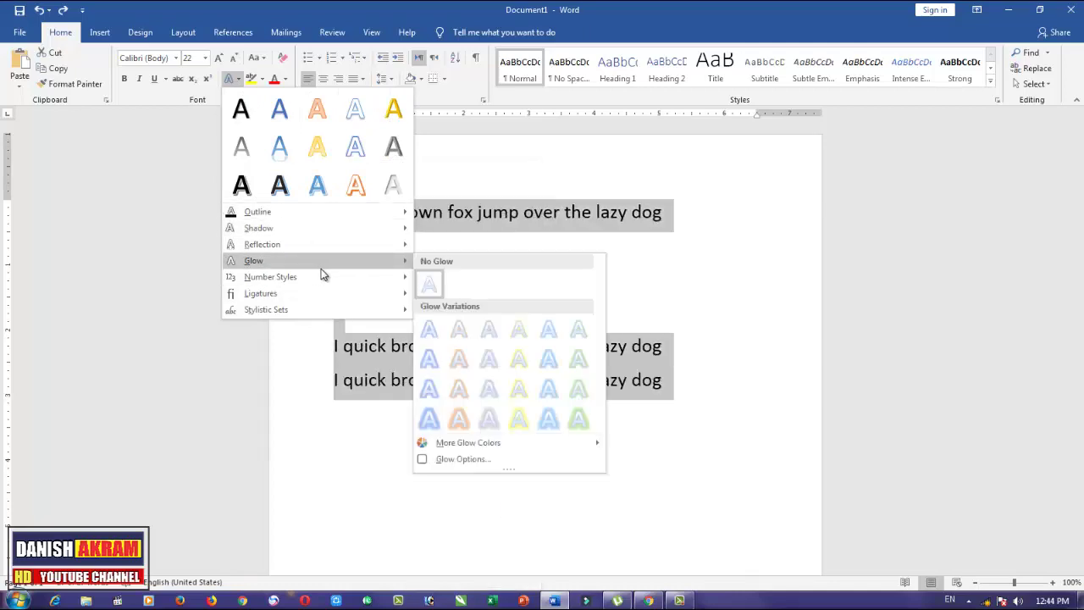
pyautogui.click(514, 425)
pyautogui.hotkey('ctrl', 'a')
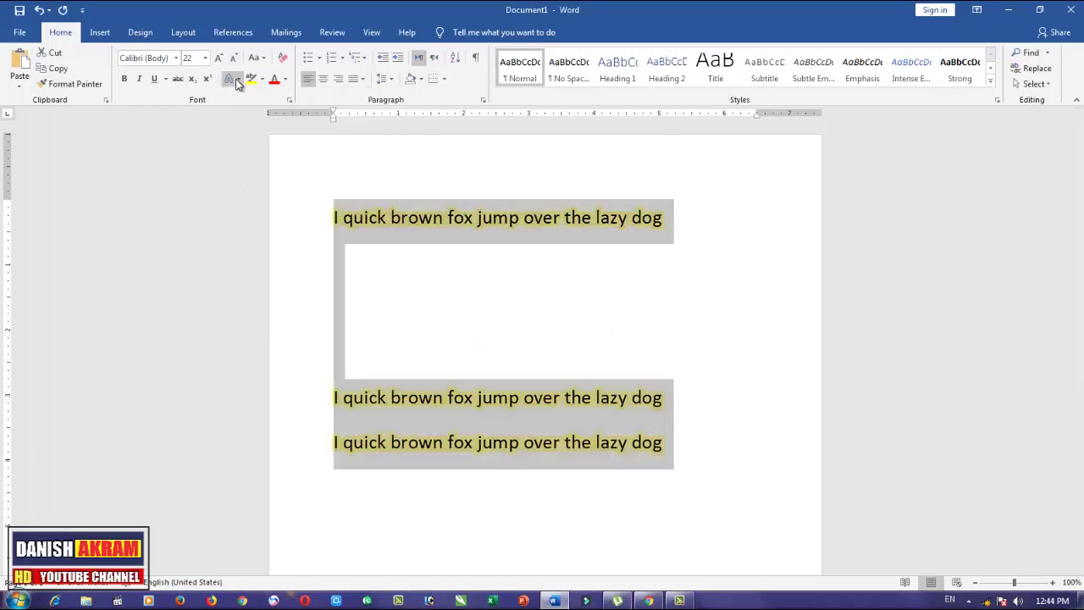
pyautogui.click(228, 78)
pyautogui.click(229, 77)
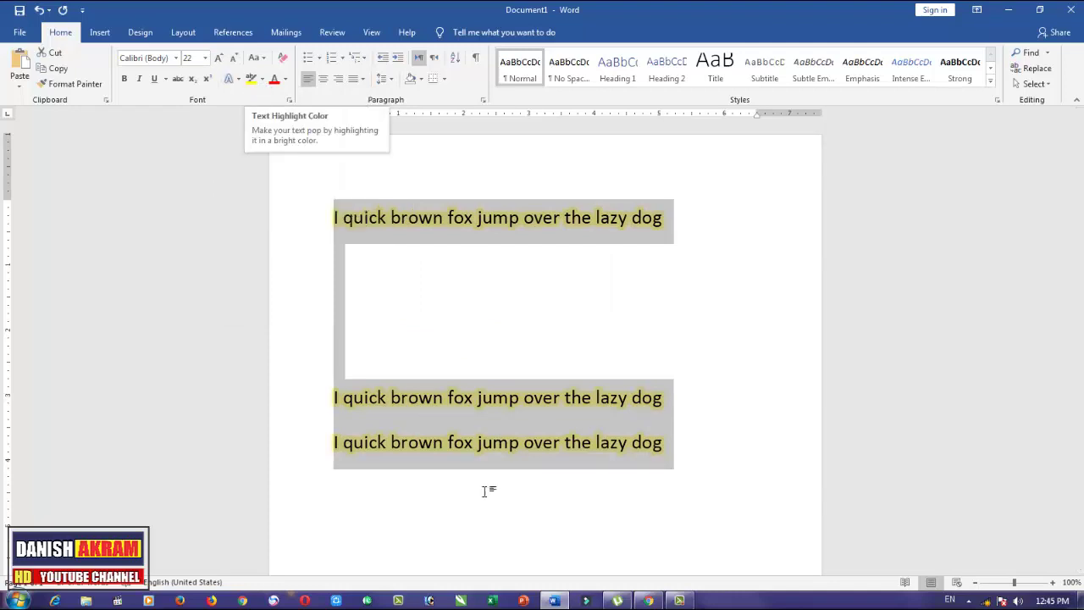
pyautogui.click(451, 346)
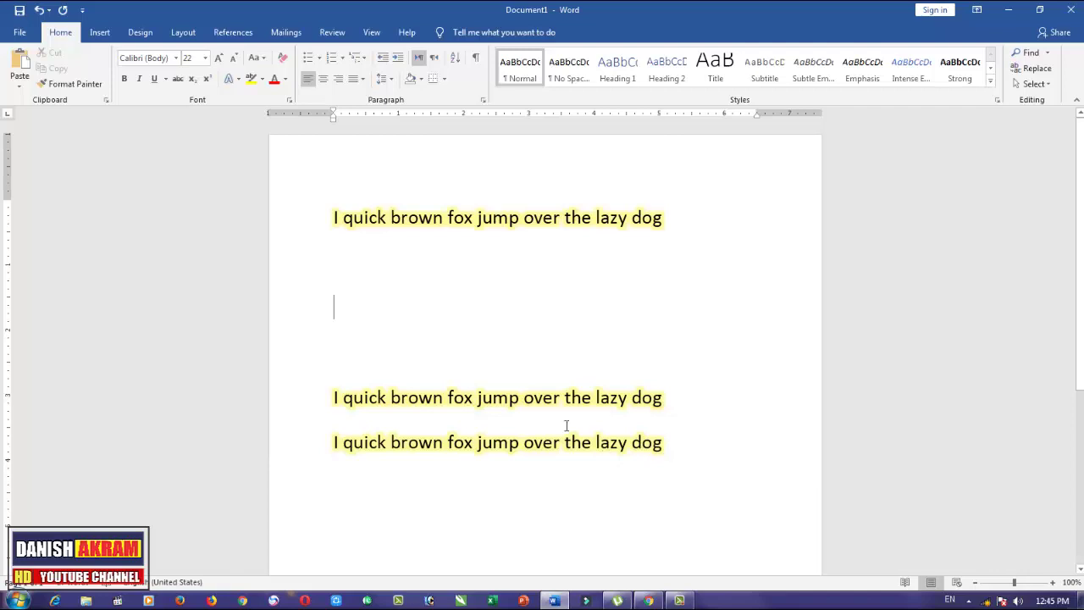
# Reselect all the sentences, look at the text highlight colors, and set the font color to the blue theme color.
pyautogui.moveTo(664, 453); pyautogui.dragTo(313, 220)
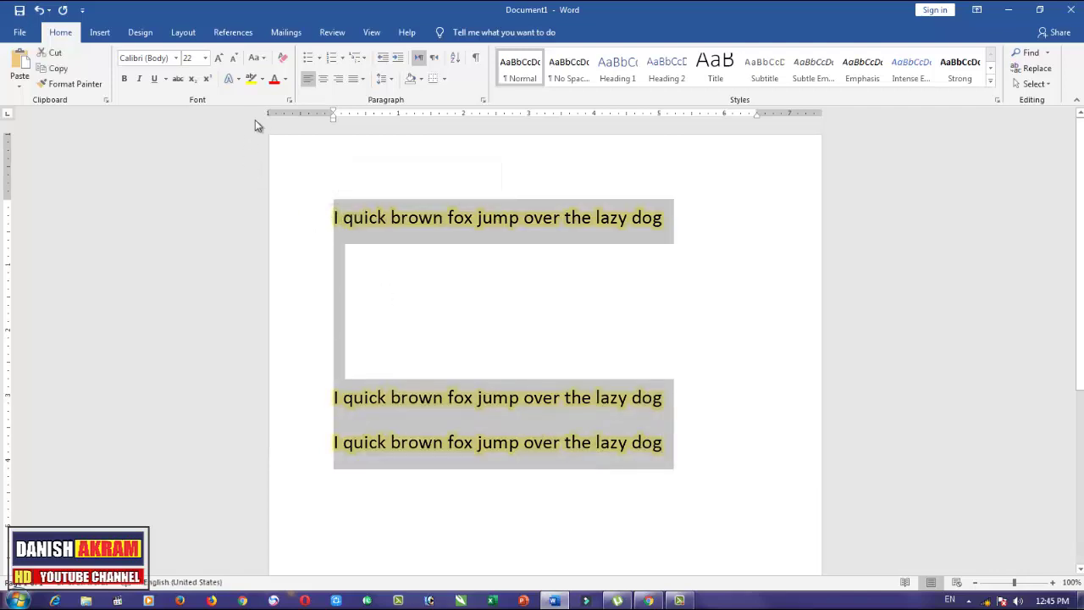
pyautogui.click(261, 79)
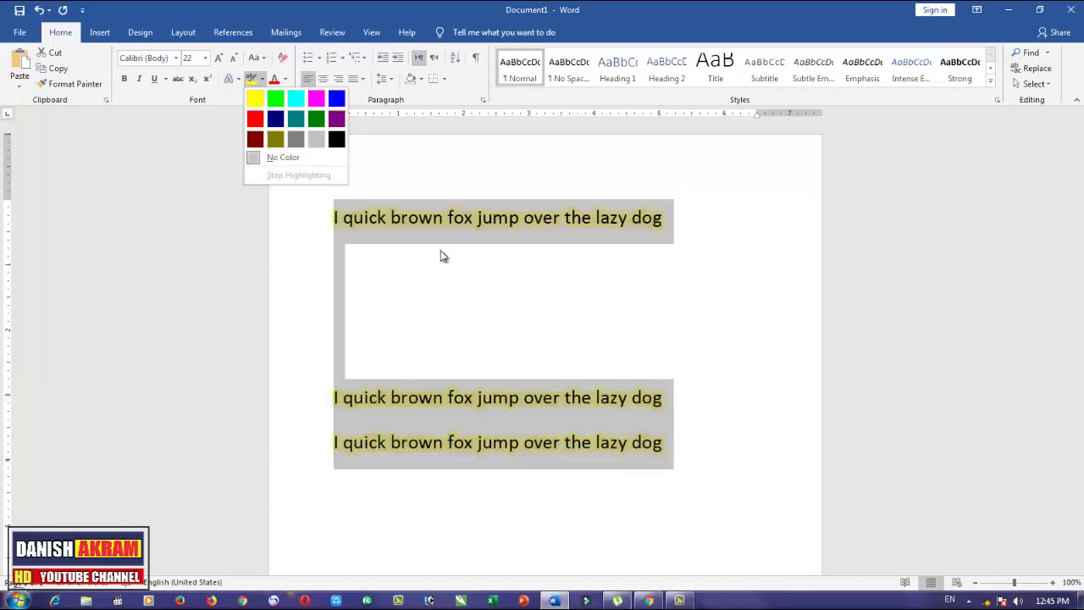
pyautogui.click(287, 79)
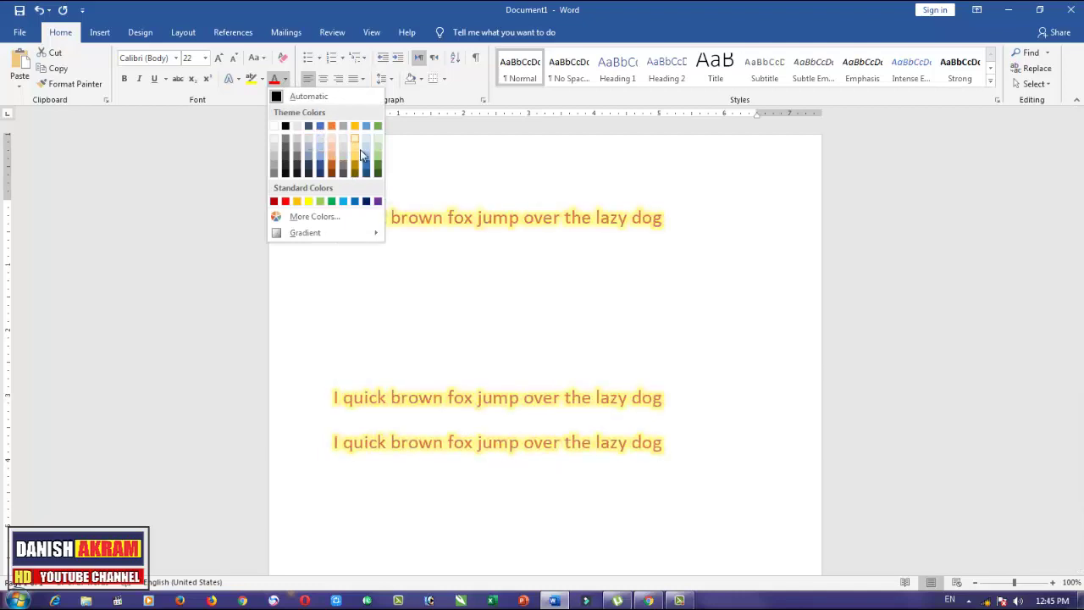
pyautogui.click(318, 126)
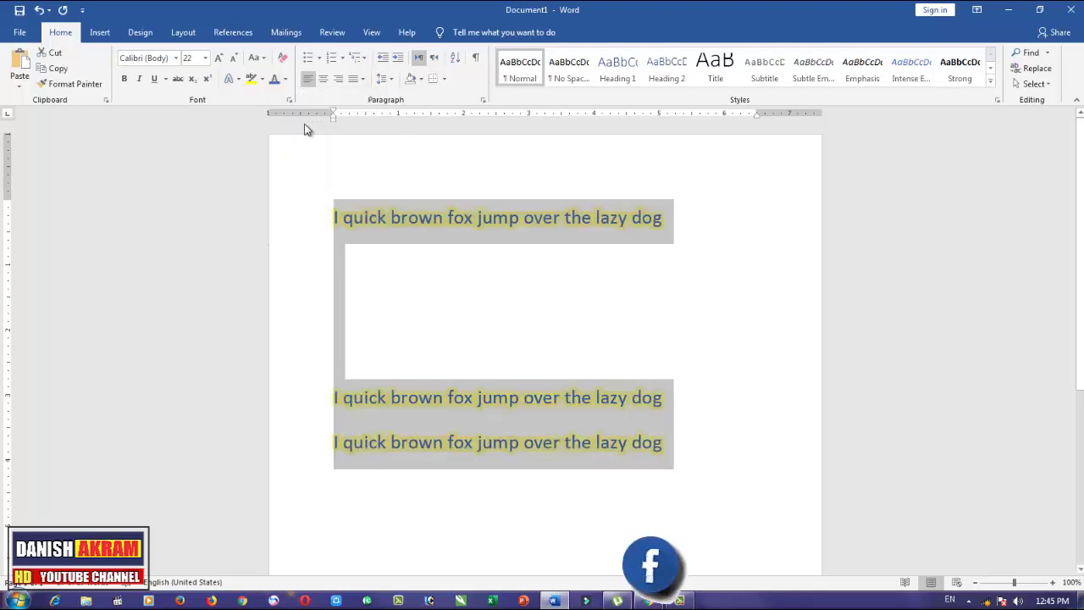